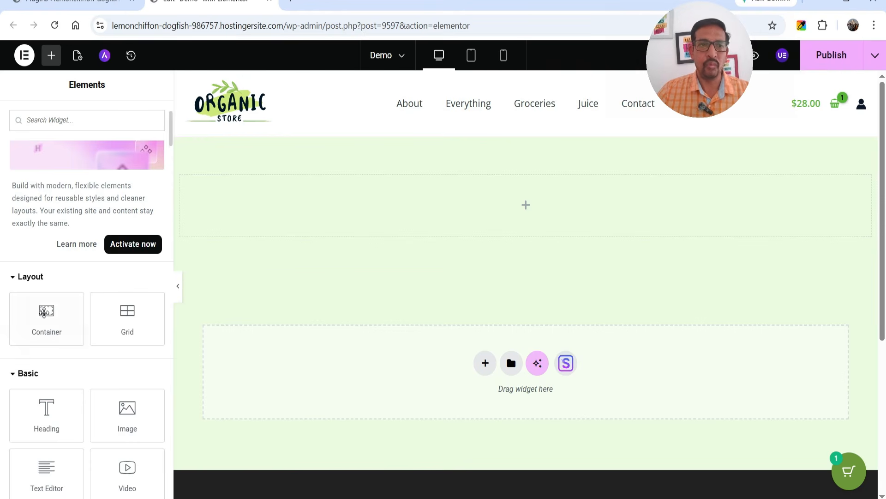
Step: Scroll the Elements panel through the Pro widgets and switch to the WordPress Installed Plugins tab
{"action": "scroll", "coordinate": [45, 293], "scroll_direction": "down", "scroll_amount": 10}
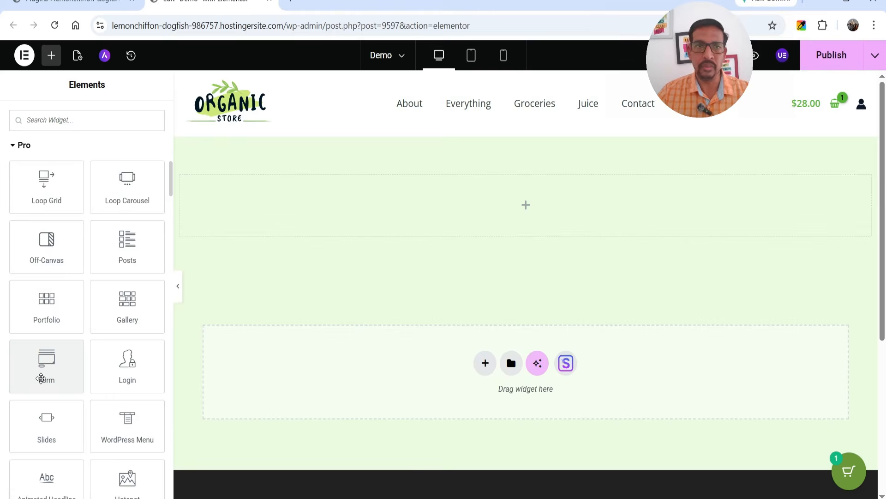
{"action": "scroll", "coordinate": [41, 379], "scroll_direction": "up", "scroll_amount": 10}
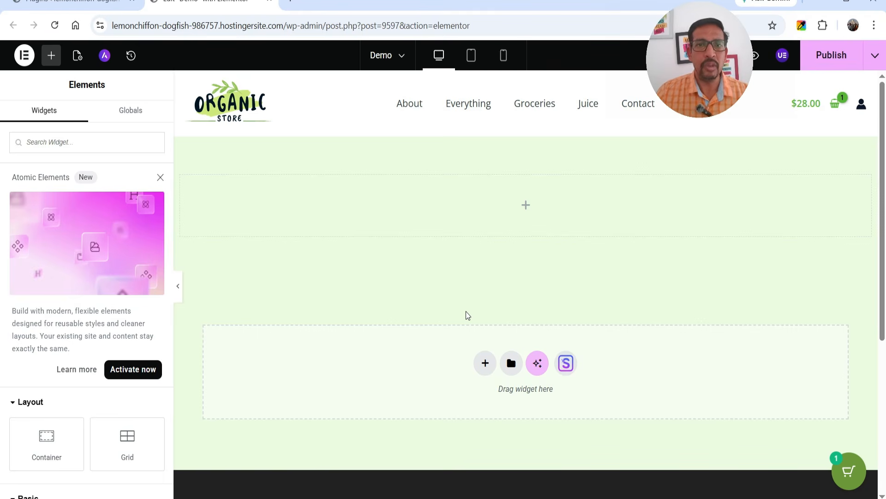
{"action": "key", "text": "ctrl+shift+Tab"}
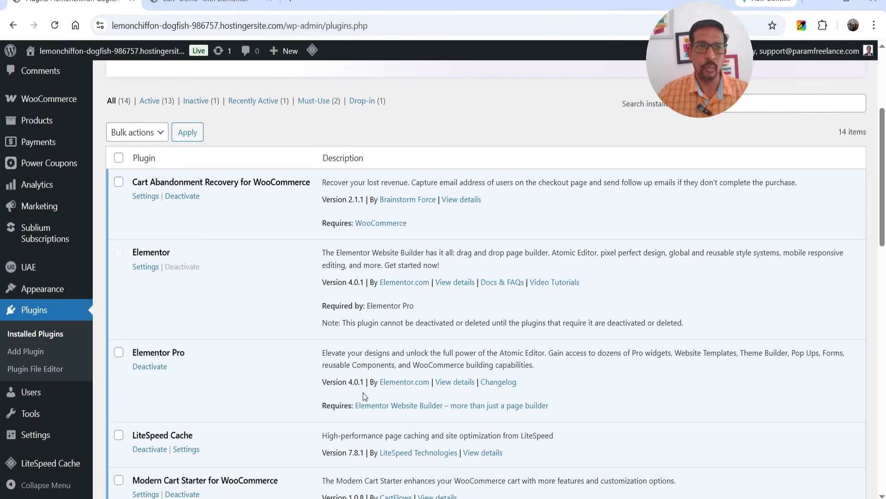
Step: Glance at the page editor tab, then return to the WordPress Plugins page
{"action": "left_click", "coordinate": [205, 3]}
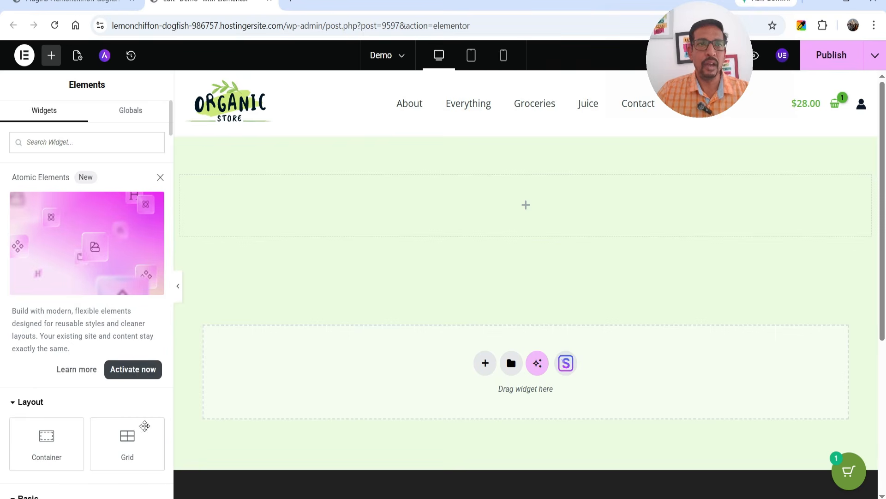
{"action": "left_click", "coordinate": [65, 2]}
Step: Activate the new Atomic Editor experience in Elementor Settings, acknowledge the warning, and return to the editor
{"action": "mouse_move", "coordinate": [55, 144]}
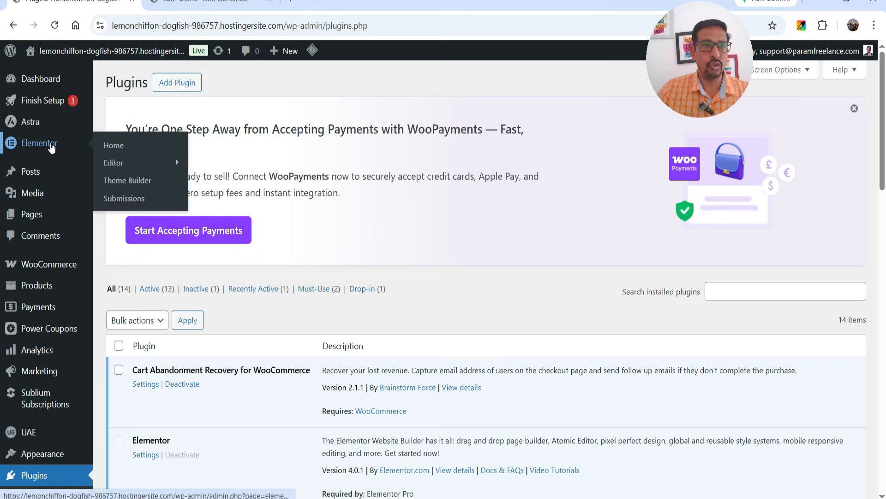
{"action": "mouse_move", "coordinate": [136, 167]}
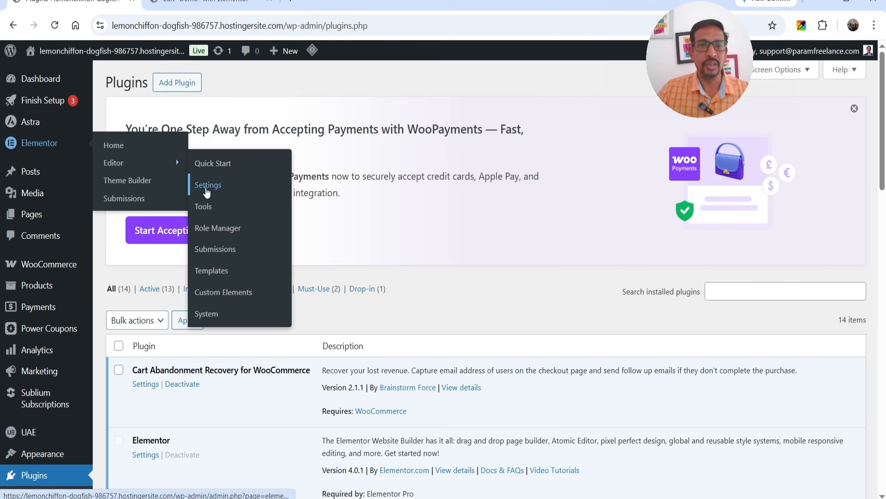
{"action": "left_click", "coordinate": [207, 185]}
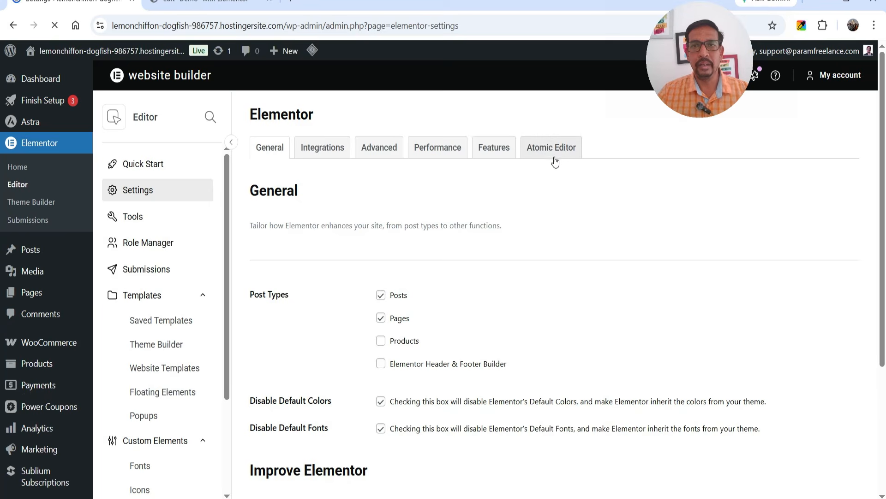
{"action": "left_click", "coordinate": [552, 155]}
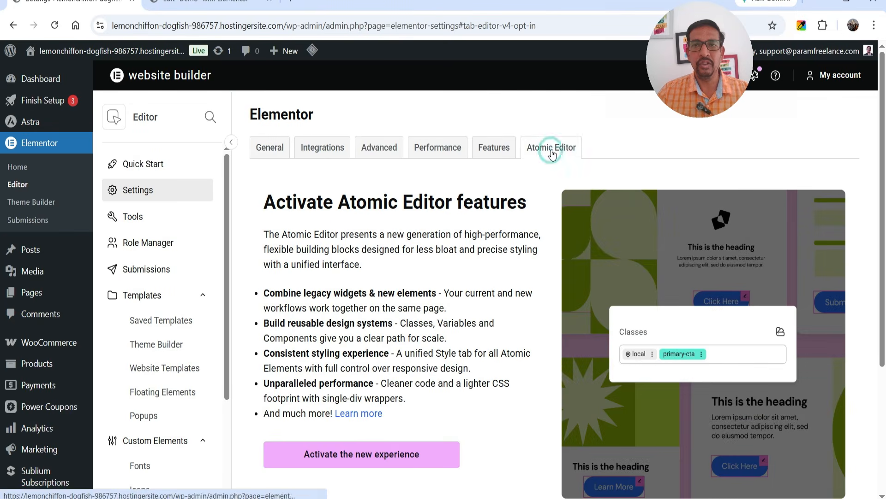
{"action": "scroll", "coordinate": [460, 194], "scroll_direction": "down", "scroll_amount": 2}
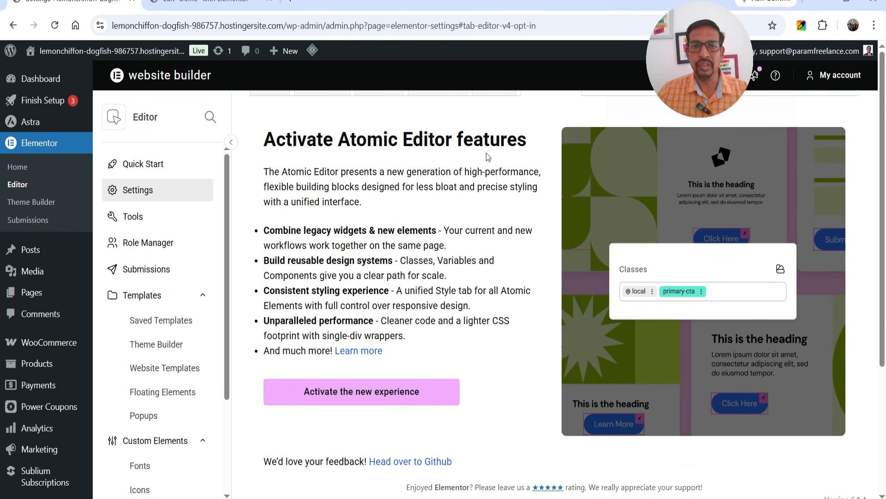
{"action": "left_click", "coordinate": [363, 391]}
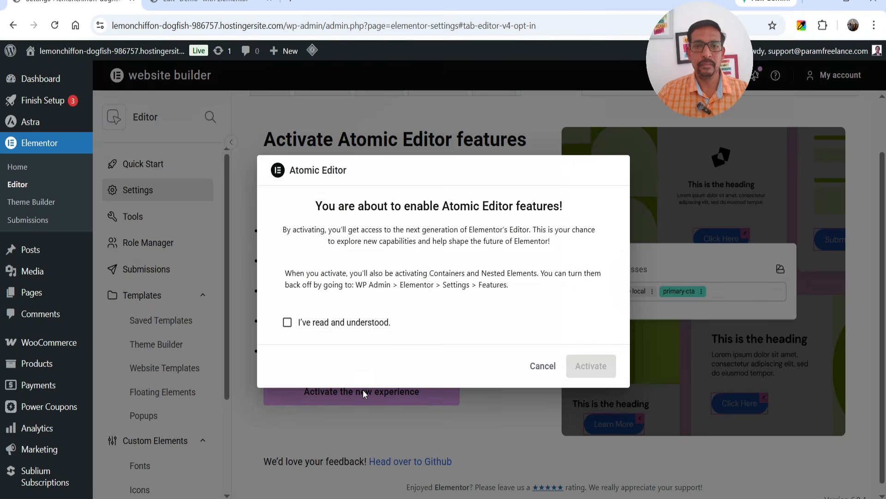
{"action": "left_click", "coordinate": [324, 325]}
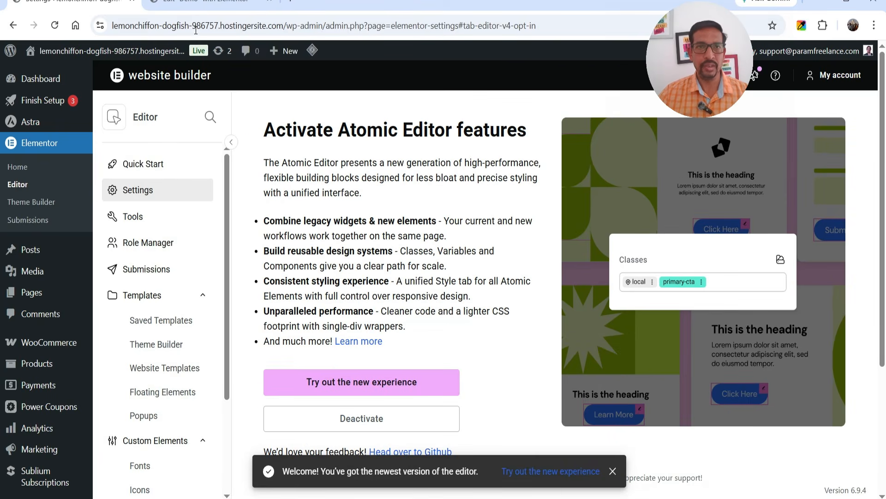
{"action": "left_click", "coordinate": [203, 5]}
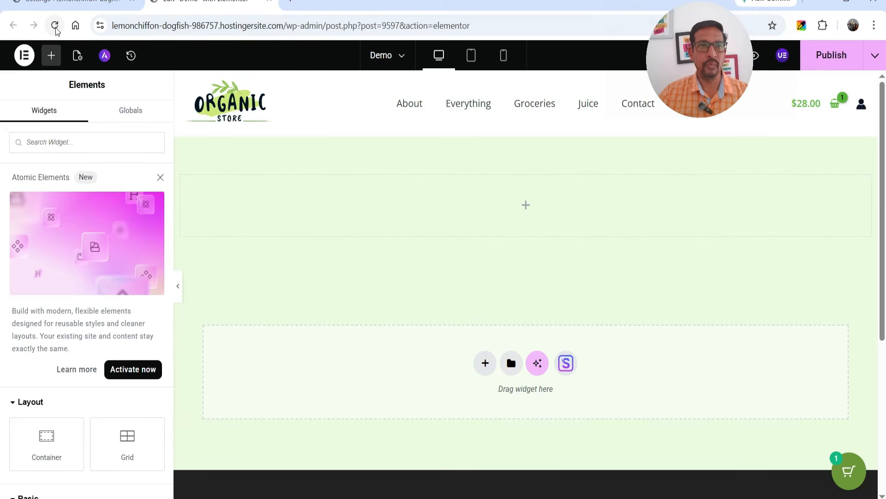
Step: Reload the editor, dismiss the Atomic welcome message, and scroll to the Atomic Form widgets
{"action": "left_click", "coordinate": [55, 28]}
{"action": "left_click", "coordinate": [494, 104]}
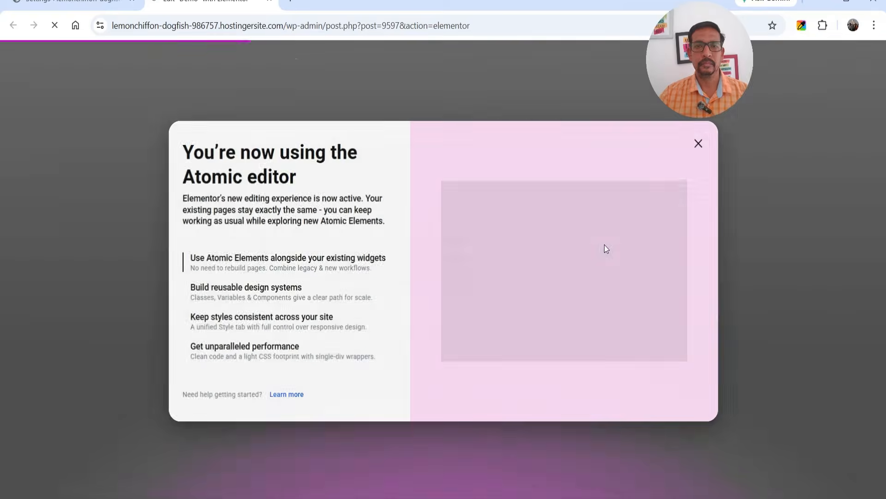
{"action": "left_click", "coordinate": [699, 143]}
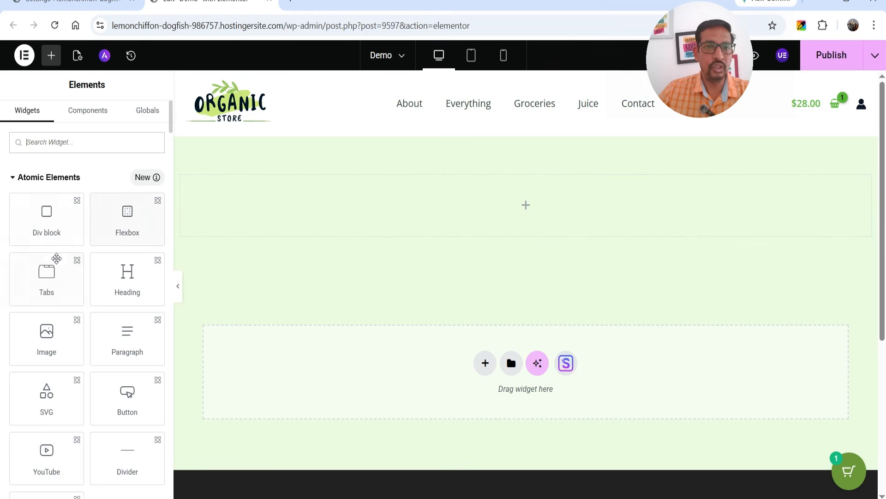
{"action": "scroll", "coordinate": [93, 275], "scroll_direction": "down", "scroll_amount": 3}
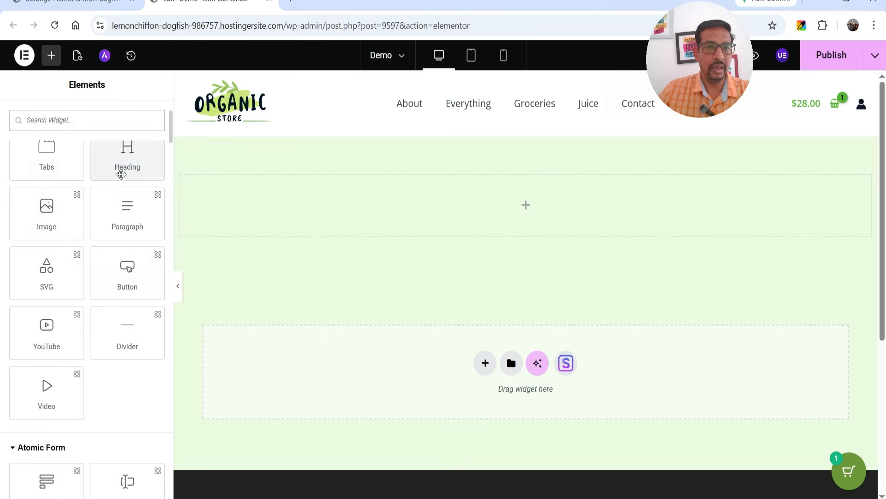
{"action": "scroll", "coordinate": [133, 283], "scroll_direction": "down", "scroll_amount": 2}
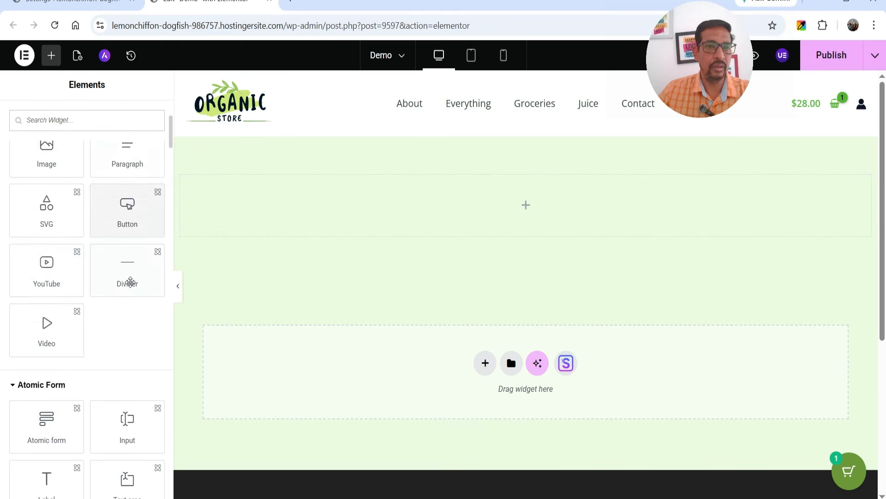
{"action": "scroll", "coordinate": [79, 293], "scroll_direction": "down", "scroll_amount": 3}
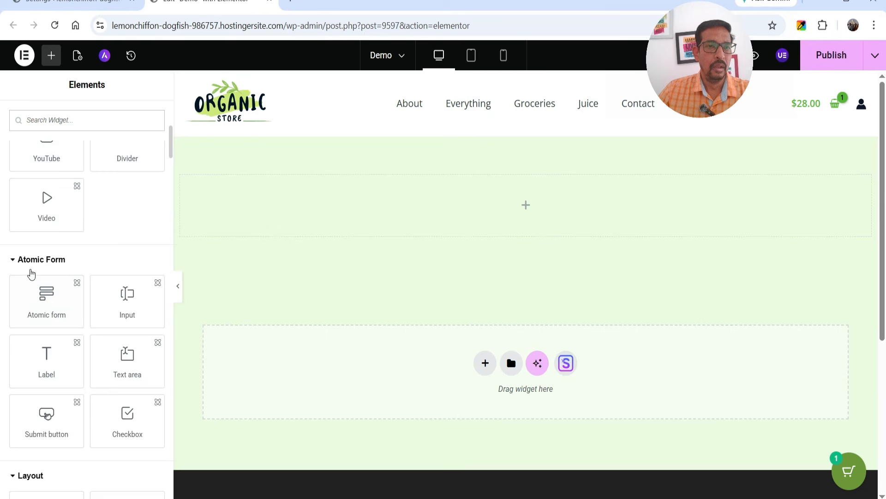
{"action": "scroll", "coordinate": [60, 257], "scroll_direction": "down", "scroll_amount": 3}
{"action": "scroll", "coordinate": [81, 242], "scroll_direction": "up", "scroll_amount": 2}
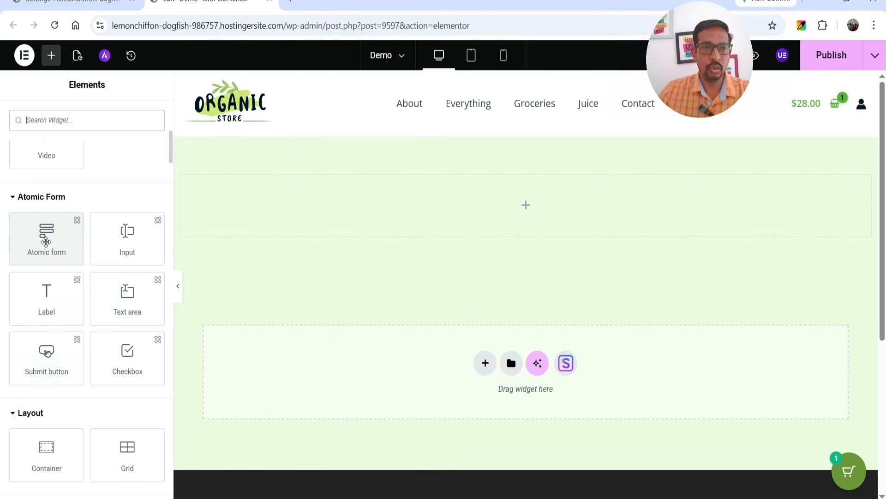
Step: Drop an Atomic form into the empty section and select its First name label text
{"action": "left_click_drag", "start_coordinate": [42, 238], "coordinate": [523, 217]}
{"action": "left_click_drag", "start_coordinate": [581, 266], "coordinate": [580, 261]}
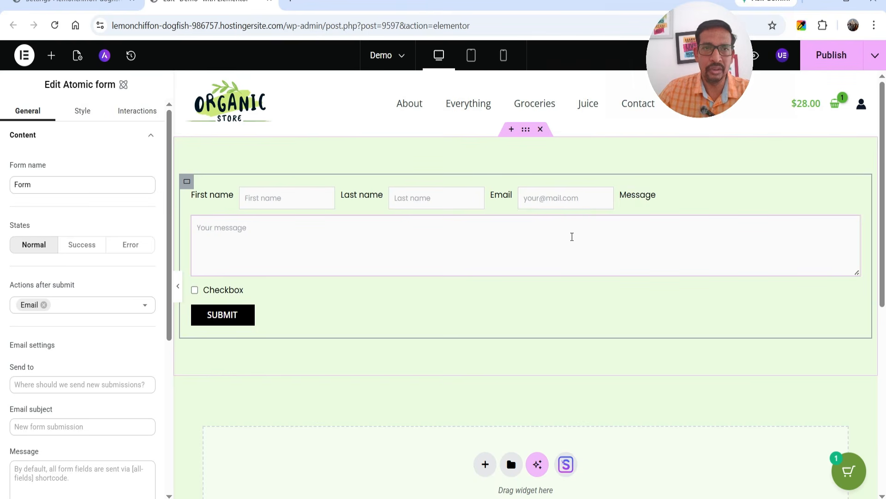
{"action": "left_click", "coordinate": [223, 194]}
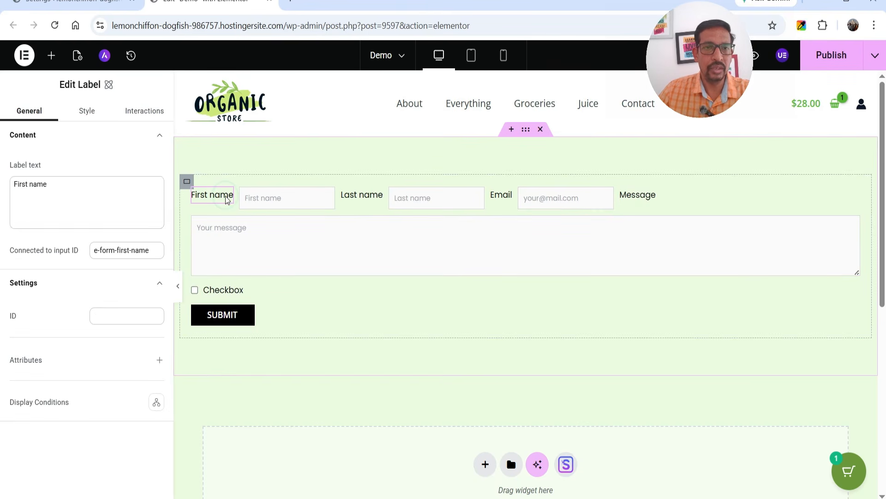
{"action": "left_click", "coordinate": [73, 182]}
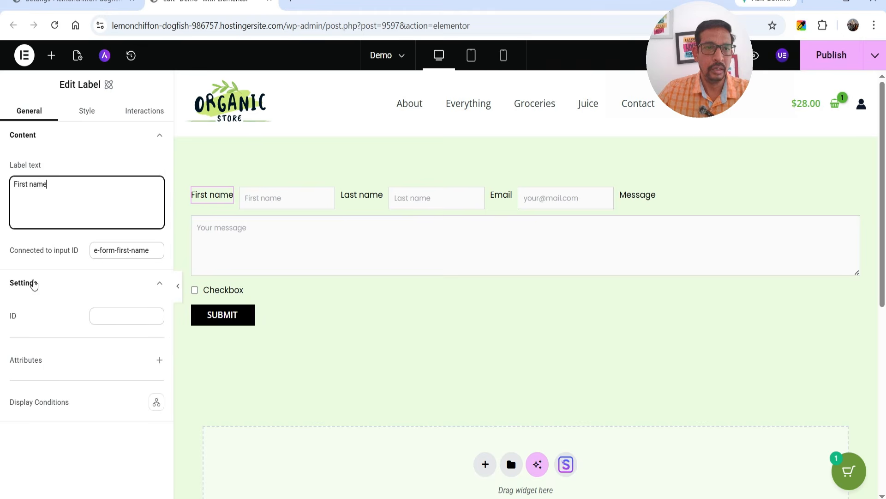
Step: In the First name label's Style size settings, enter width 100 and height 30
{"action": "left_click", "coordinate": [87, 114]}
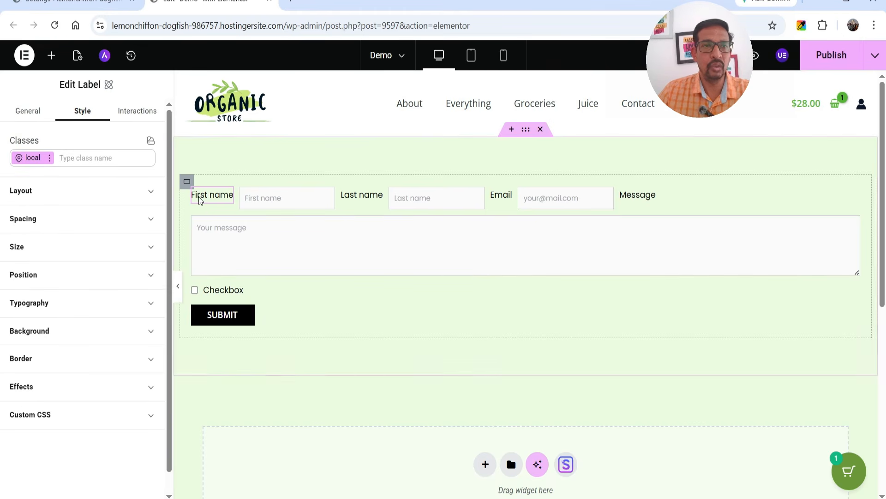
{"action": "left_click", "coordinate": [73, 191]}
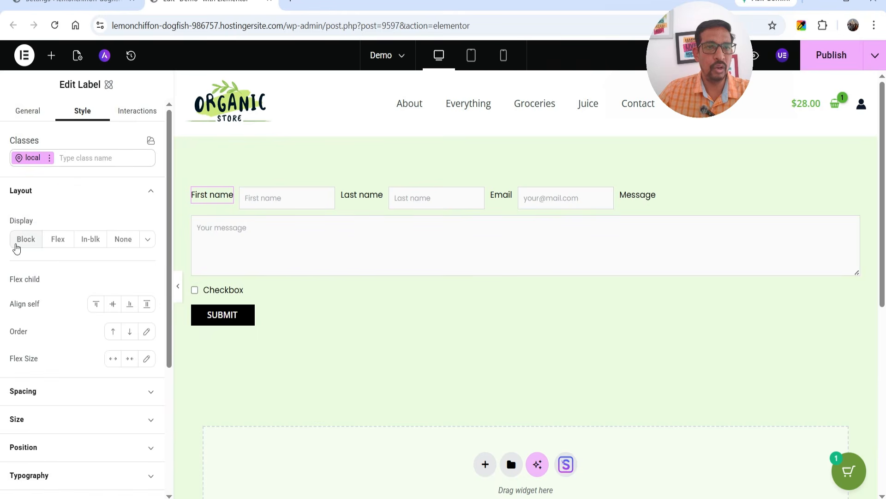
{"action": "scroll", "coordinate": [15, 247], "scroll_direction": "down", "scroll_amount": 1}
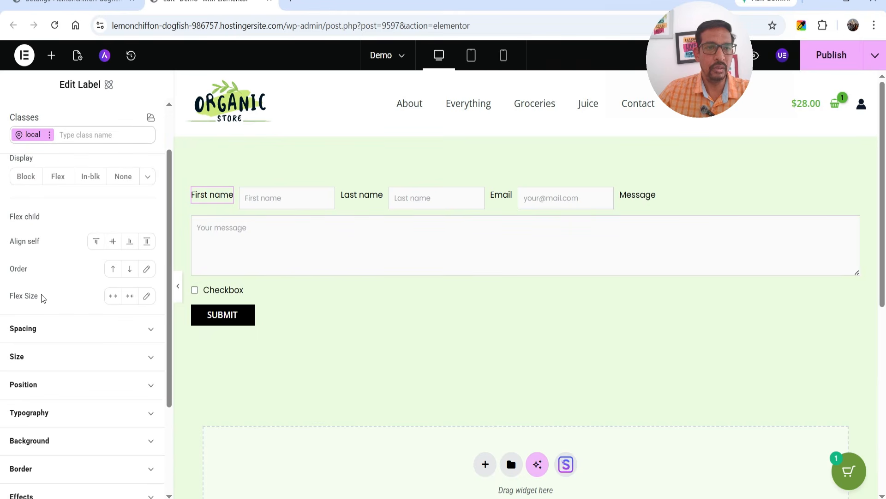
{"action": "left_click", "coordinate": [35, 328]}
{"action": "scroll", "coordinate": [70, 260], "scroll_direction": "down", "scroll_amount": 4}
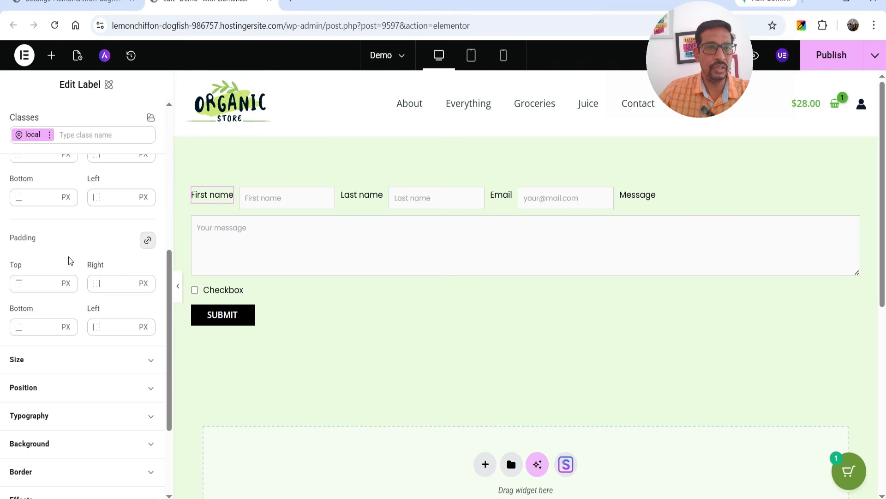
{"action": "left_click", "coordinate": [16, 362]}
{"action": "scroll", "coordinate": [49, 259], "scroll_direction": "down", "scroll_amount": 2}
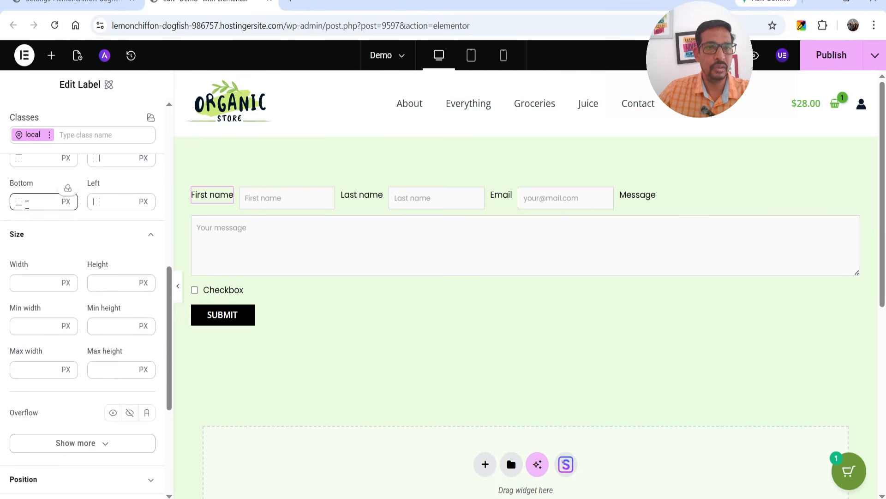
{"action": "scroll", "coordinate": [26, 206], "scroll_direction": "up", "scroll_amount": 1}
{"action": "scroll", "coordinate": [30, 340], "scroll_direction": "down", "scroll_amount": 1}
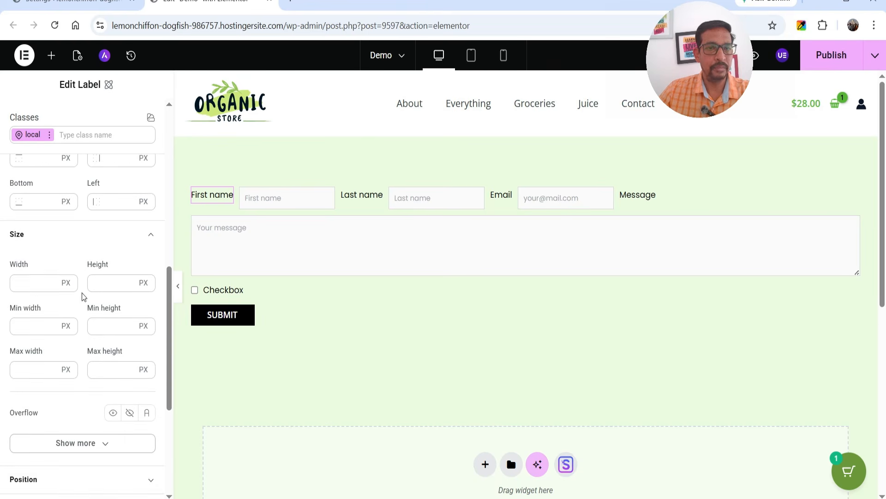
{"action": "type", "text": "100"}
{"action": "left_click", "coordinate": [98, 283]}
{"action": "type", "text": "30"}
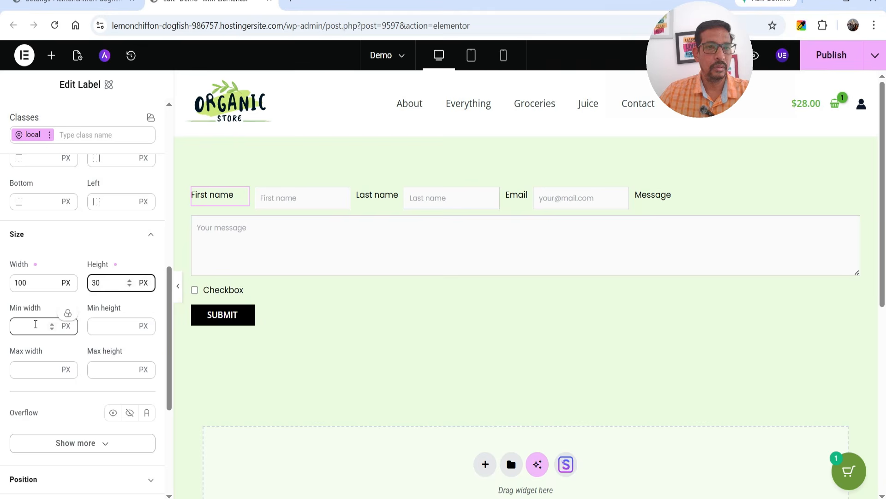
{"action": "scroll", "coordinate": [32, 321], "scroll_direction": "down", "scroll_amount": 4}
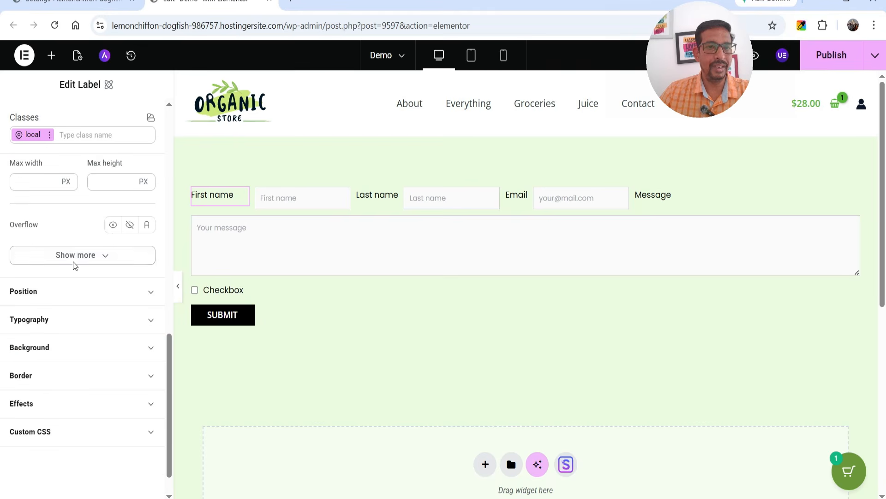
{"action": "left_click", "coordinate": [51, 319]}
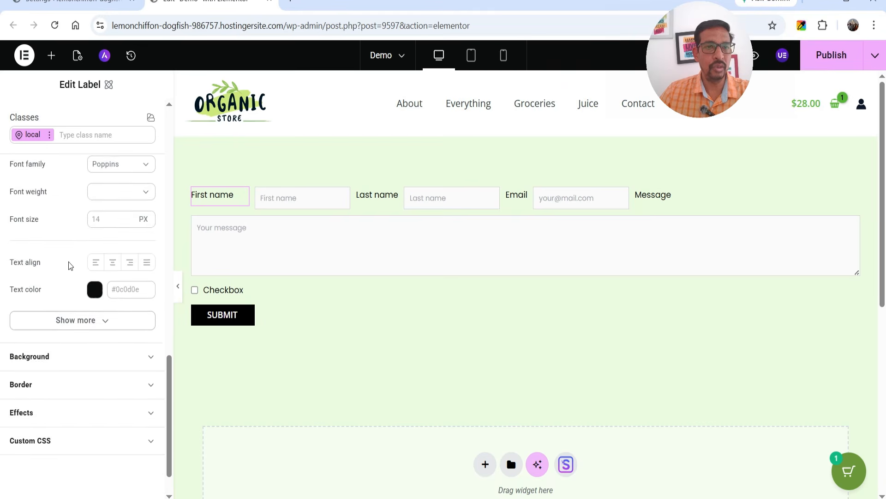
{"action": "left_click", "coordinate": [101, 282]}
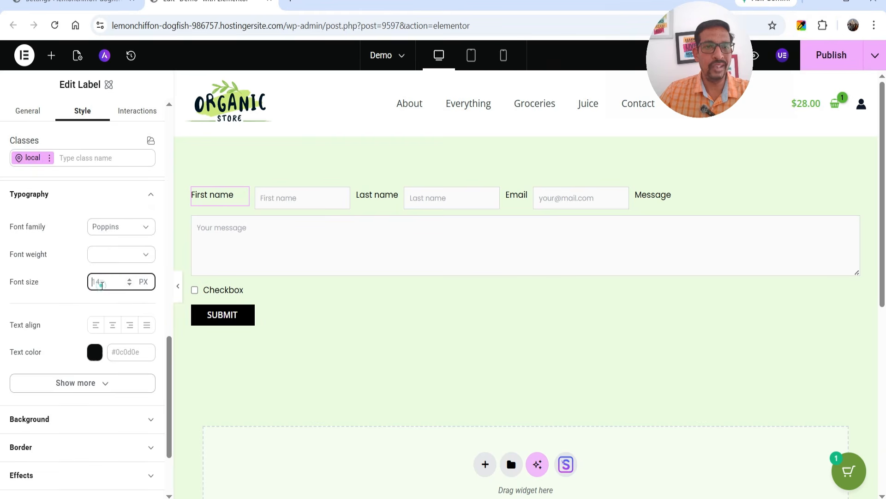
Step: Give the First name label an 18 px font size and crimson #cd1445 text
{"action": "type", "text": "18"}
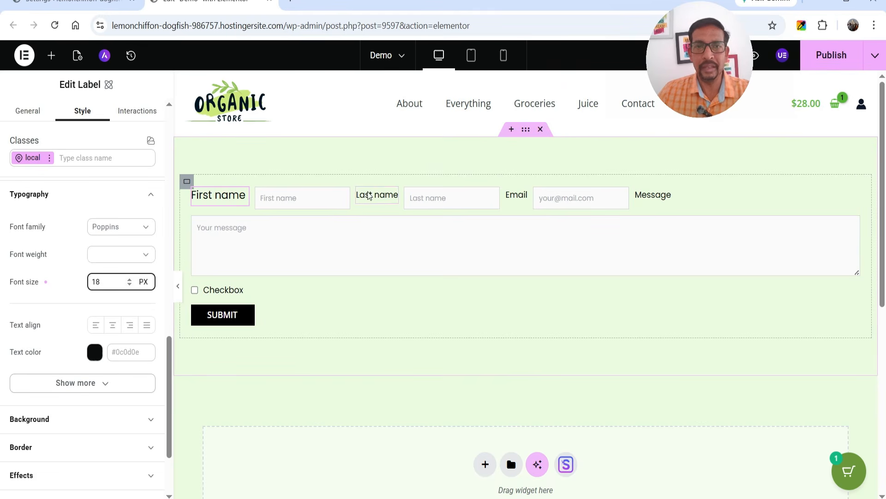
{"action": "left_click", "coordinate": [95, 351]}
{"action": "left_click", "coordinate": [127, 434]}
{"action": "left_click", "coordinate": [164, 331]}
{"action": "left_click", "coordinate": [248, 336]}
{"action": "left_click", "coordinate": [258, 319]}
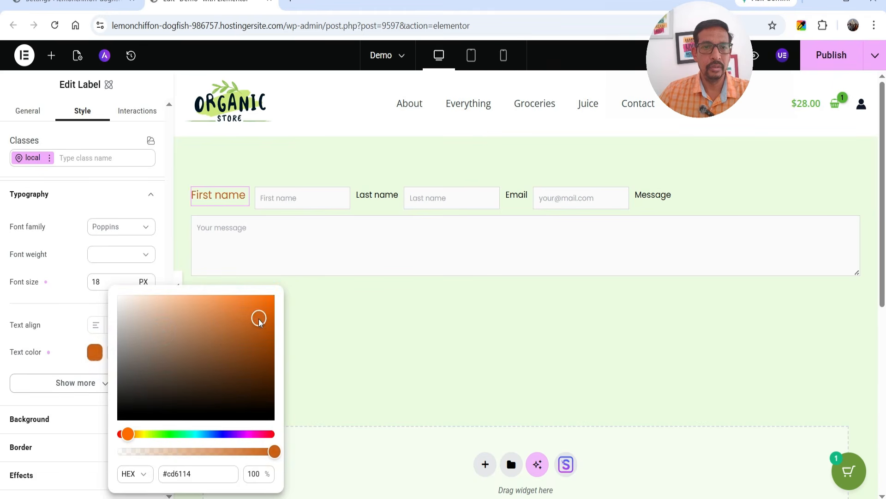
{"action": "left_click", "coordinate": [267, 434]}
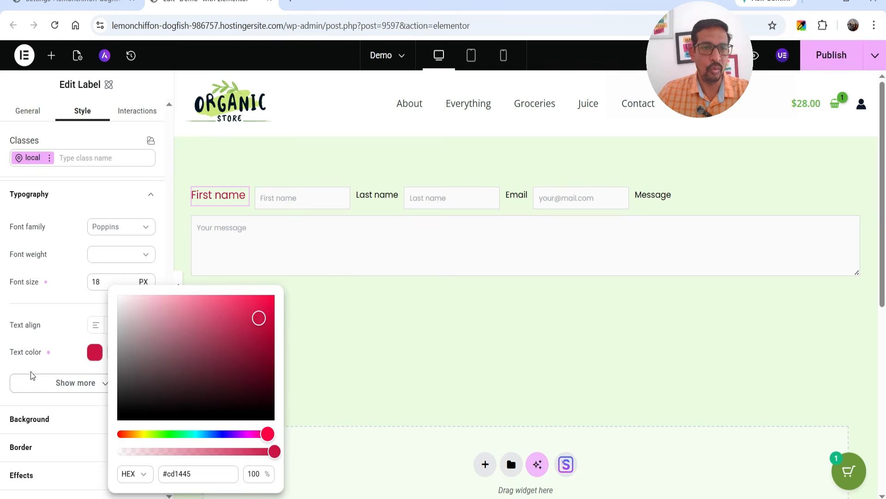
{"action": "left_click", "coordinate": [233, 199]}
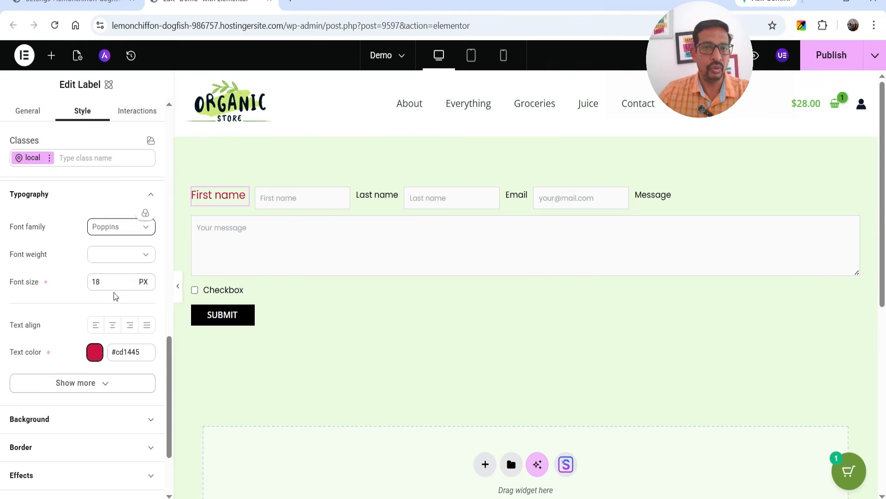
Step: Centre the First name label text and give it a yellow #eef616 background
{"action": "left_click", "coordinate": [112, 324]}
{"action": "scroll", "coordinate": [48, 348], "scroll_direction": "down", "scroll_amount": 1}
{"action": "scroll", "coordinate": [48, 348], "scroll_direction": "down", "scroll_amount": 2}
{"action": "left_click", "coordinate": [52, 306]}
{"action": "left_click", "coordinate": [98, 368]}
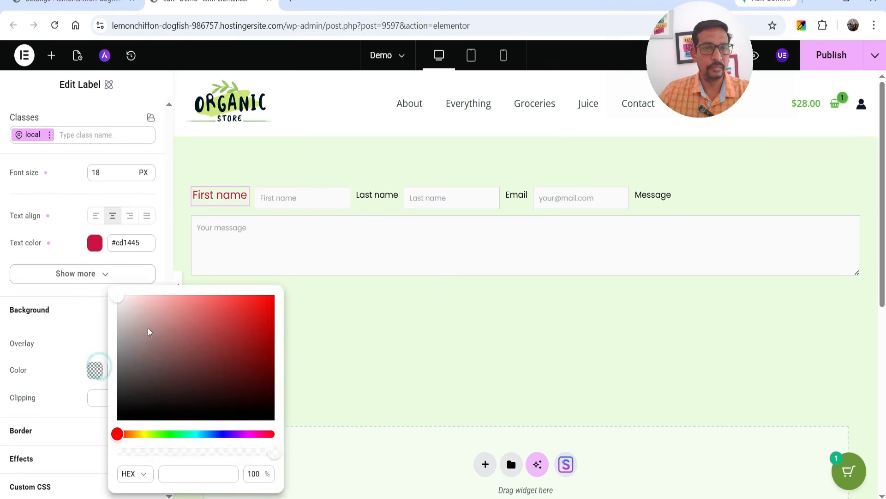
{"action": "left_click", "coordinate": [194, 332]}
{"action": "left_click_drag", "start_coordinate": [119, 434], "coordinate": [143, 434]}
{"action": "left_click_drag", "start_coordinate": [254, 311], "coordinate": [260, 299]}
{"action": "left_click", "coordinate": [30, 437]}
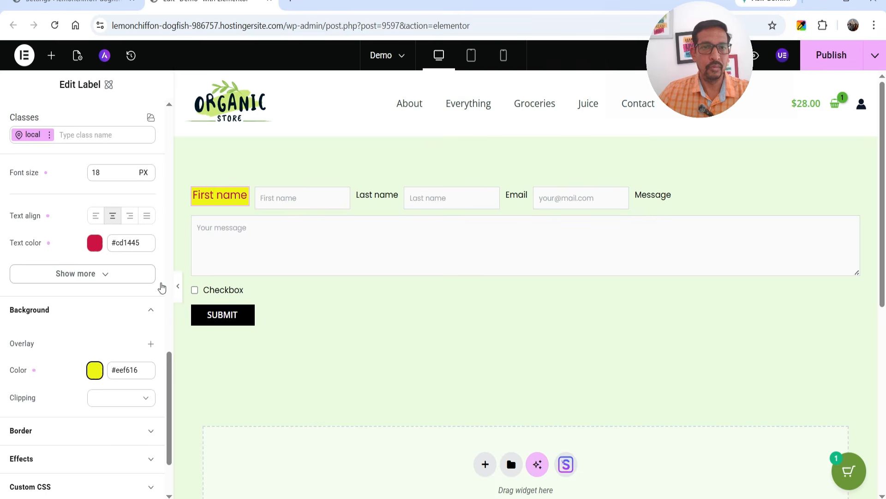
{"action": "scroll", "coordinate": [83, 368], "scroll_direction": "down", "scroll_amount": 2}
{"action": "scroll", "coordinate": [76, 362], "scroll_direction": "up", "scroll_amount": 3}
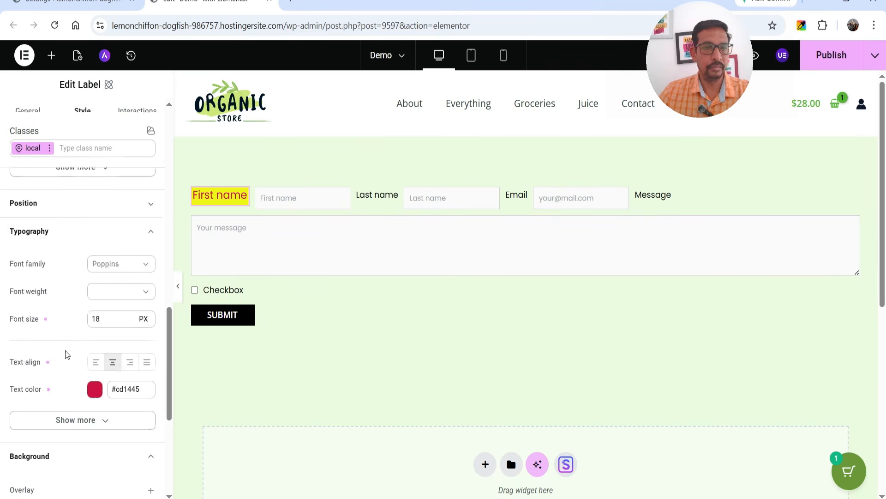
Step: Style the Last name label with 15 px dark blue #0e3c6a text
{"action": "left_click", "coordinate": [220, 194]}
{"action": "left_click", "coordinate": [378, 195]}
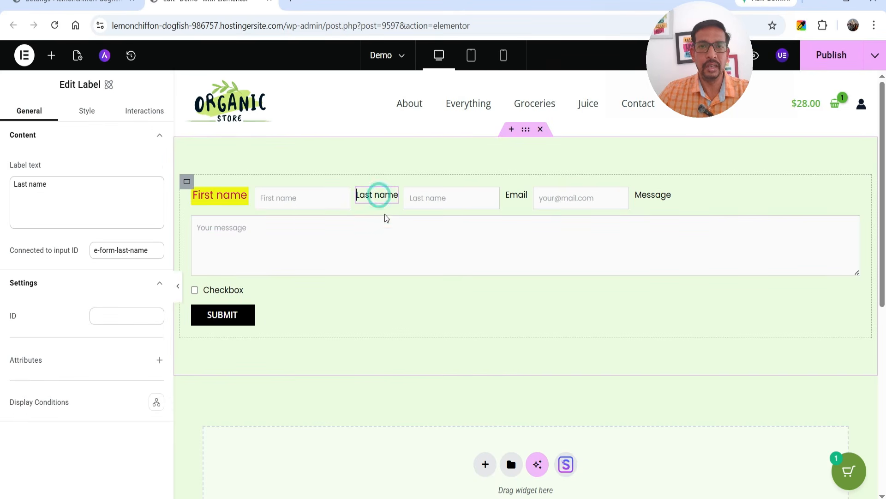
{"action": "left_click", "coordinate": [87, 110]}
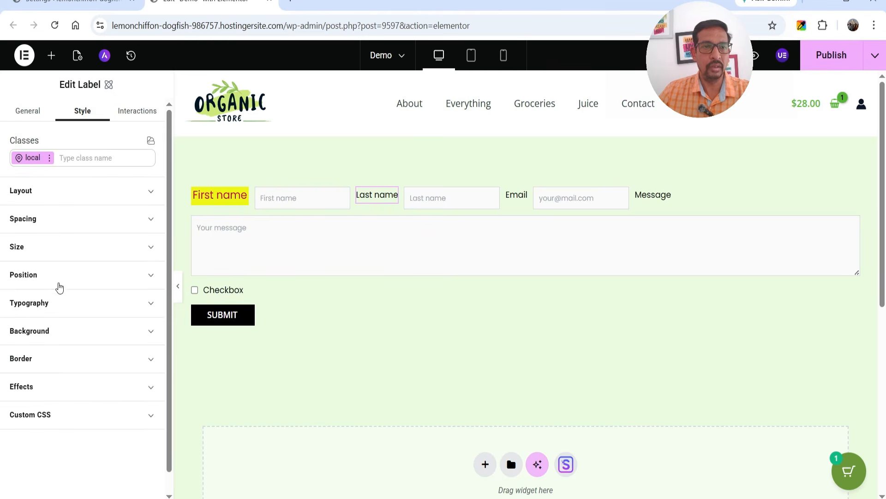
{"action": "left_click", "coordinate": [57, 304]}
{"action": "left_click", "coordinate": [112, 388]}
{"action": "type", "text": "16"}
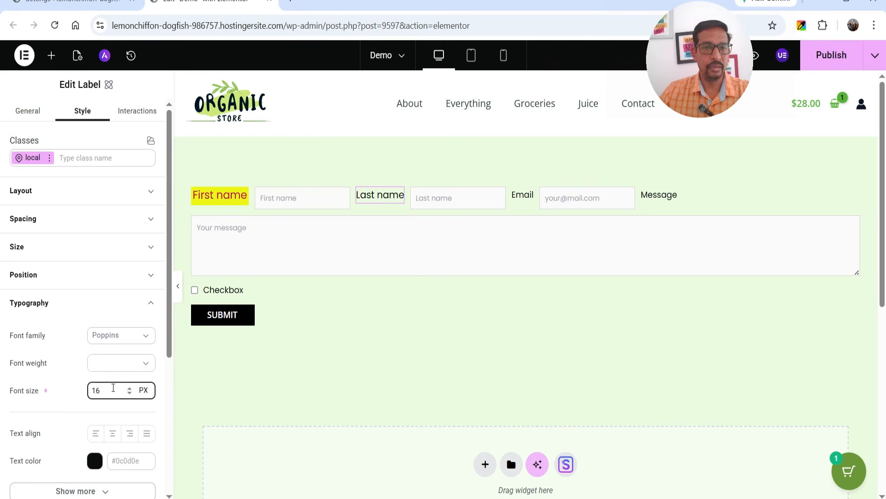
{"action": "scroll", "coordinate": [113, 388], "scroll_direction": "down", "scroll_amount": 2}
{"action": "left_click", "coordinate": [93, 398]}
{"action": "left_click", "coordinate": [254, 363]}
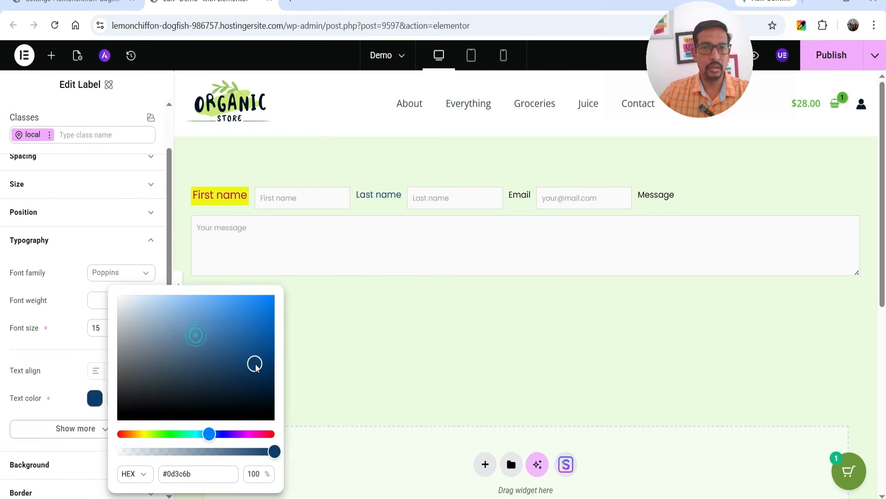
{"action": "left_click", "coordinate": [59, 394]}
{"action": "scroll", "coordinate": [49, 334], "scroll_direction": "up", "scroll_amount": 2}
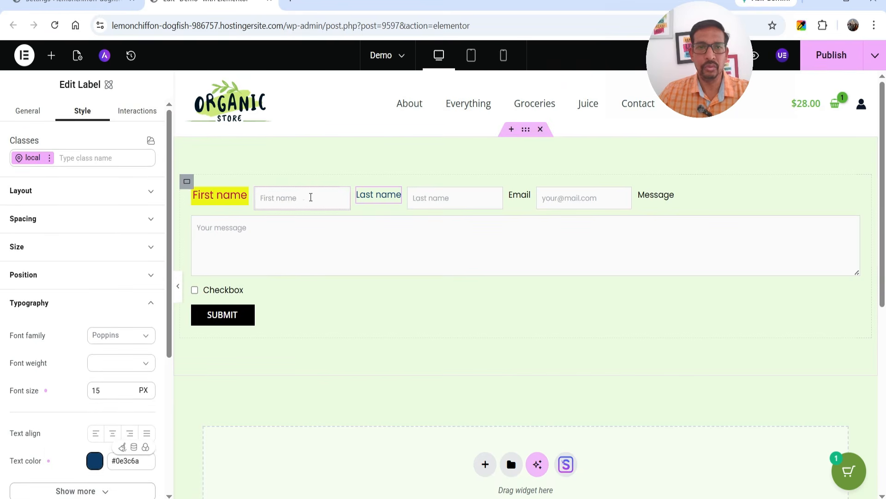
{"action": "left_click", "coordinate": [299, 197]}
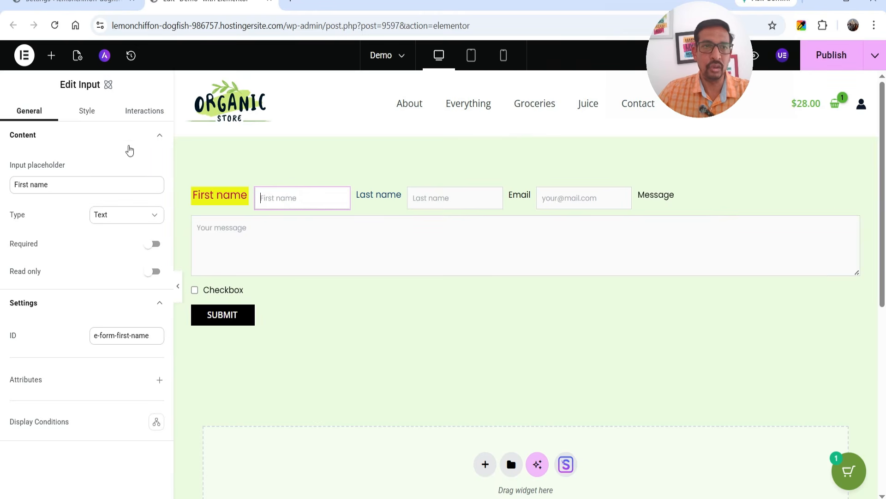
Step: Give the First name input a dark red #a84646 background
{"action": "left_click", "coordinate": [87, 113]}
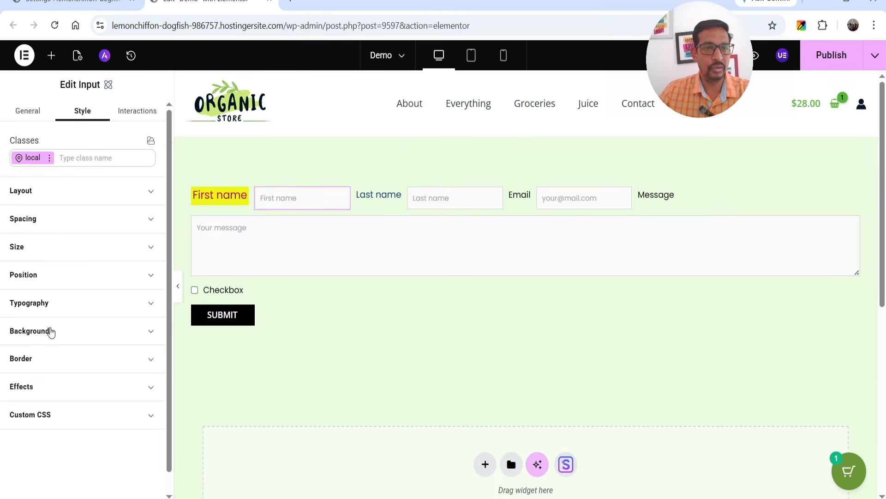
{"action": "left_click", "coordinate": [39, 331]}
{"action": "scroll", "coordinate": [89, 301], "scroll_direction": "down", "scroll_amount": 3}
{"action": "left_click", "coordinate": [95, 277]}
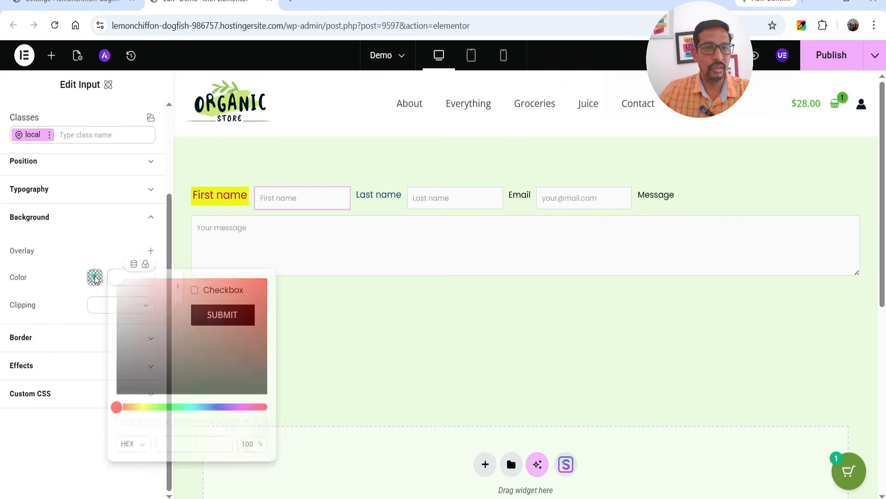
{"action": "left_click", "coordinate": [147, 303]}
{"action": "left_click_drag", "start_coordinate": [198, 314], "coordinate": [209, 321]}
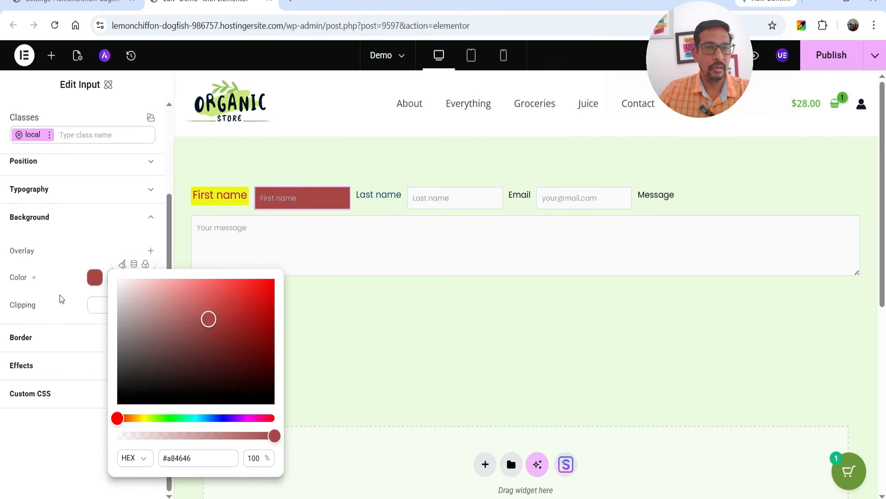
{"action": "left_click", "coordinate": [50, 193]}
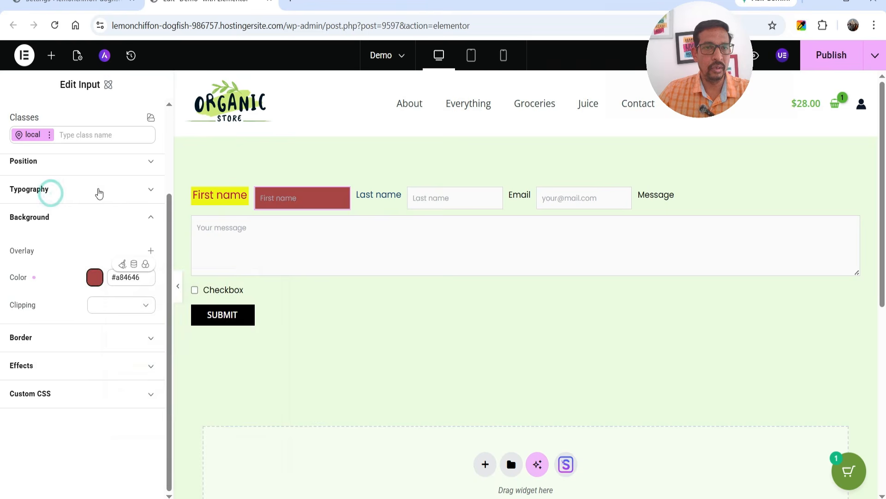
Step: Make the First name input text near-white #f9fcff, 14 px and centred
{"action": "left_click", "coordinate": [103, 188]}
{"action": "left_click", "coordinate": [96, 345]}
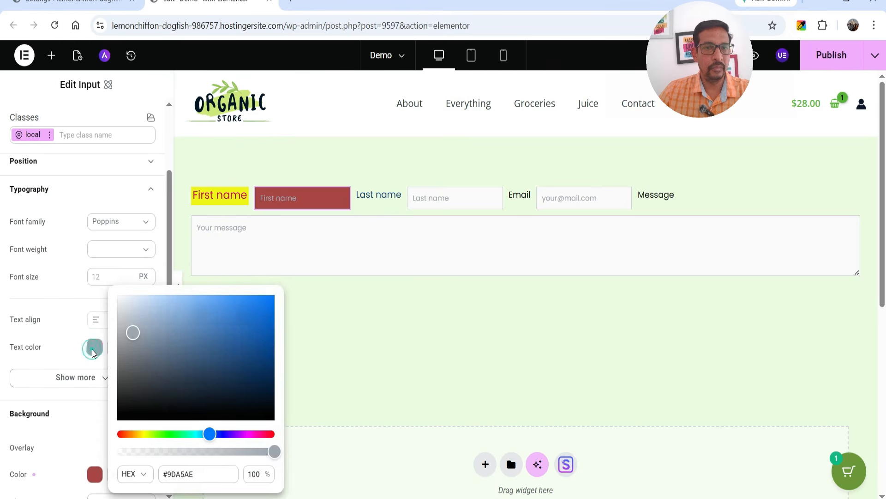
{"action": "left_click_drag", "start_coordinate": [131, 332], "coordinate": [122, 290]}
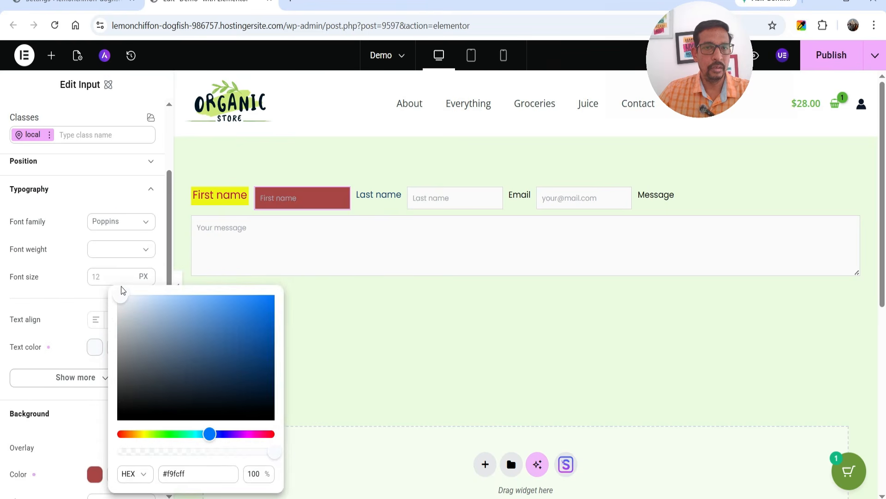
{"action": "left_click", "coordinate": [110, 281]}
{"action": "type", "text": "14"}
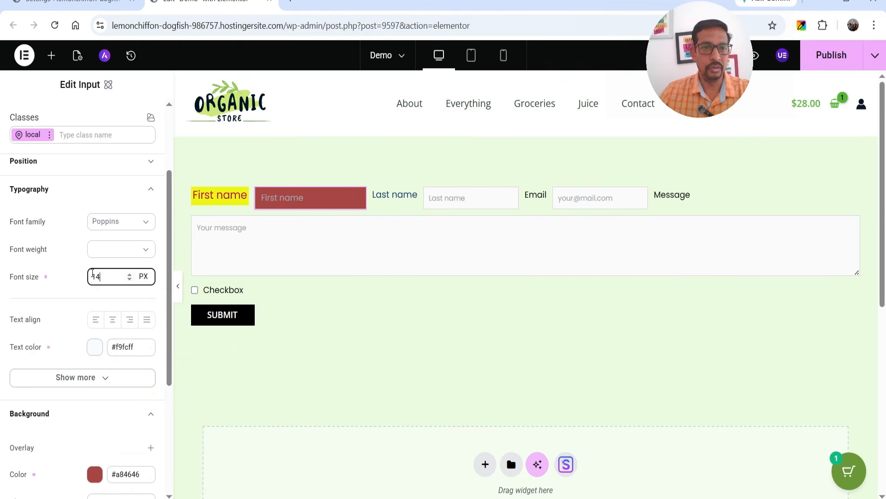
{"action": "left_click", "coordinate": [112, 320]}
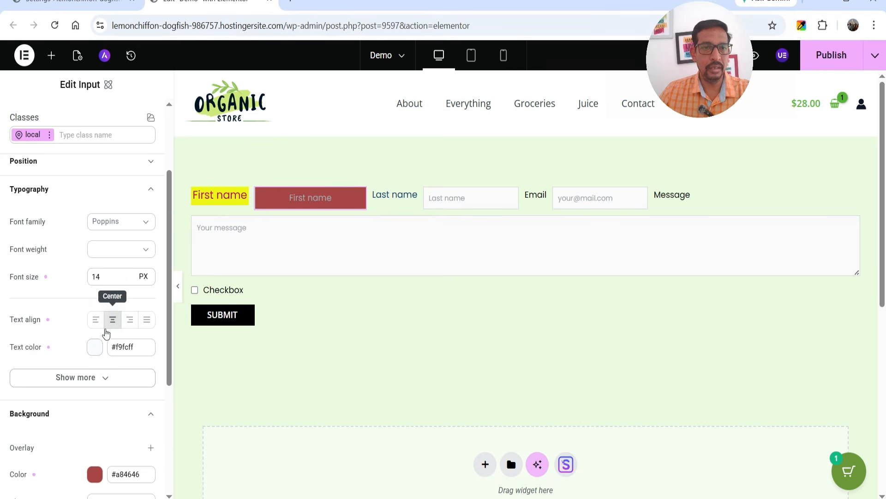
{"action": "left_click", "coordinate": [130, 320]}
{"action": "left_click", "coordinate": [99, 322]}
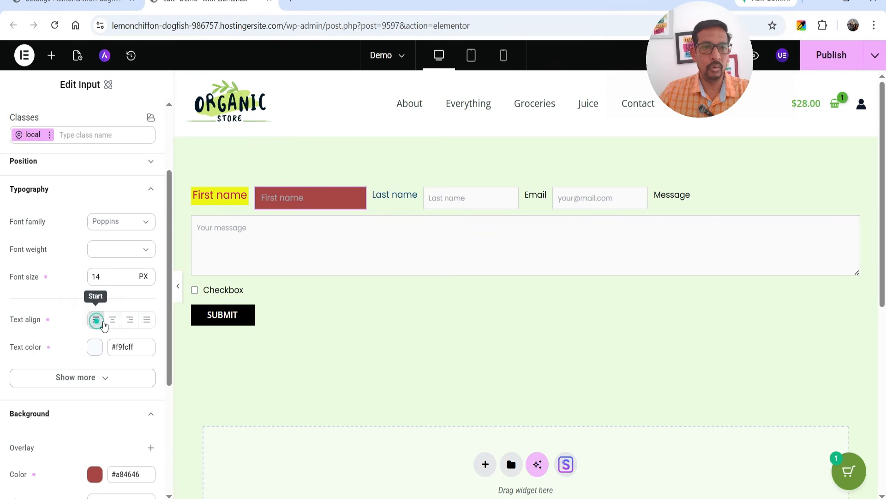
{"action": "left_click", "coordinate": [113, 320]}
Step: Give the First name input a 2 px #500505 border
{"action": "scroll", "coordinate": [83, 327], "scroll_direction": "down", "scroll_amount": 4}
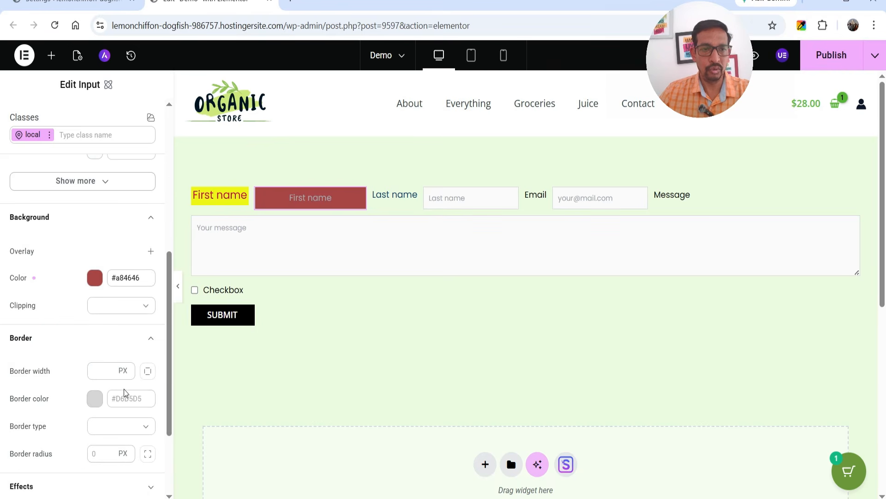
{"action": "left_click", "coordinate": [99, 369]}
{"action": "type", "text": "2"}
{"action": "left_click", "coordinate": [95, 398]}
{"action": "left_click", "coordinate": [250, 367]}
{"action": "left_click", "coordinate": [265, 375]}
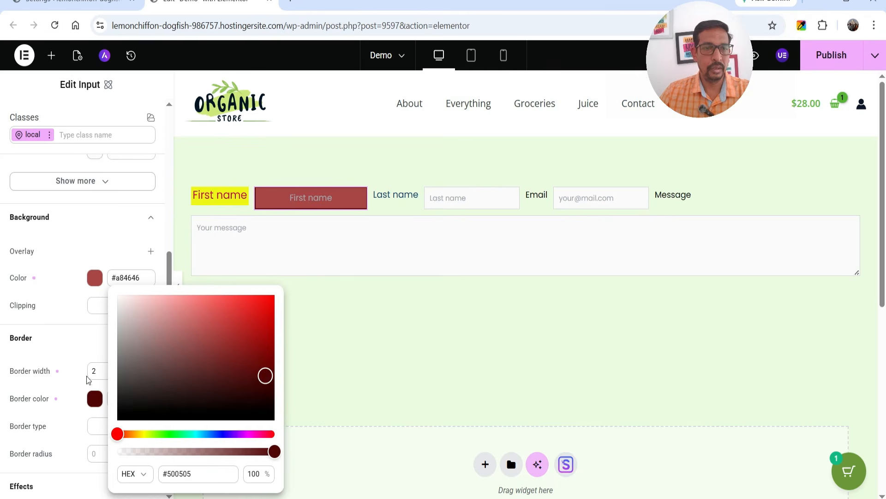
{"action": "left_click", "coordinate": [310, 204]}
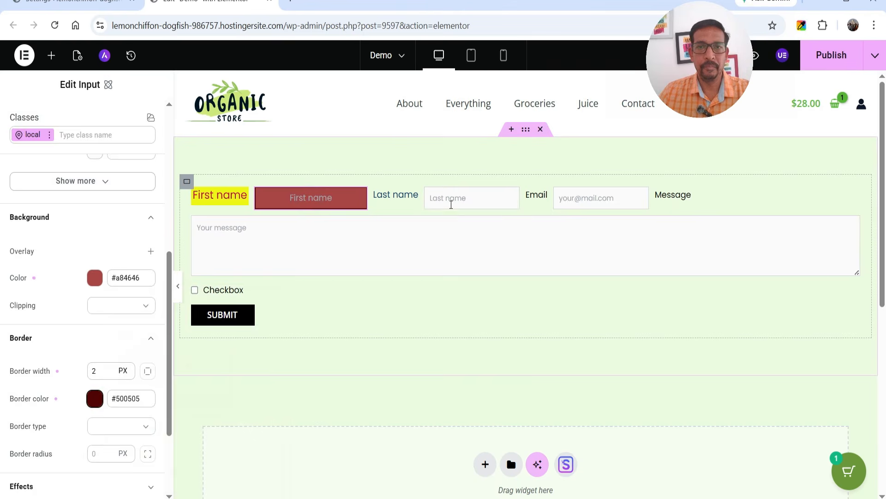
{"action": "left_click", "coordinate": [600, 198]}
{"action": "left_click", "coordinate": [455, 202]}
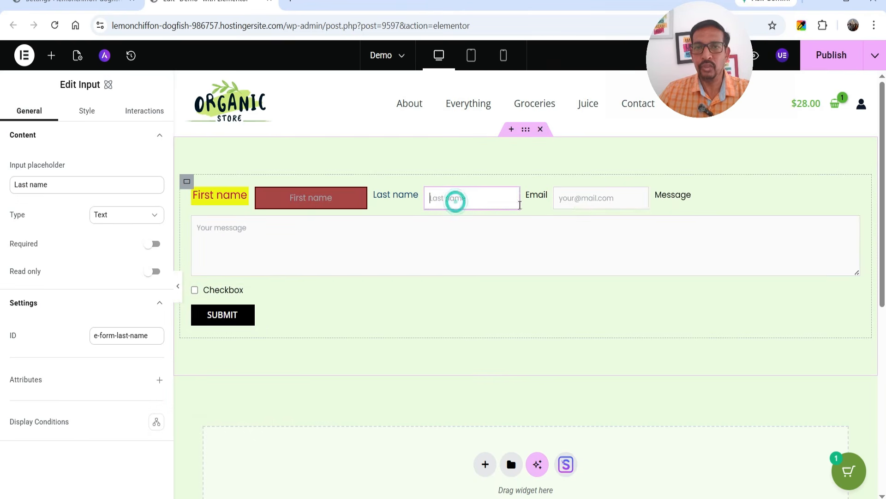
Step: Check the Email, message and label elements, then browse the Atomic form in the Structure panel
{"action": "left_click", "coordinate": [577, 202]}
{"action": "left_click", "coordinate": [350, 244]}
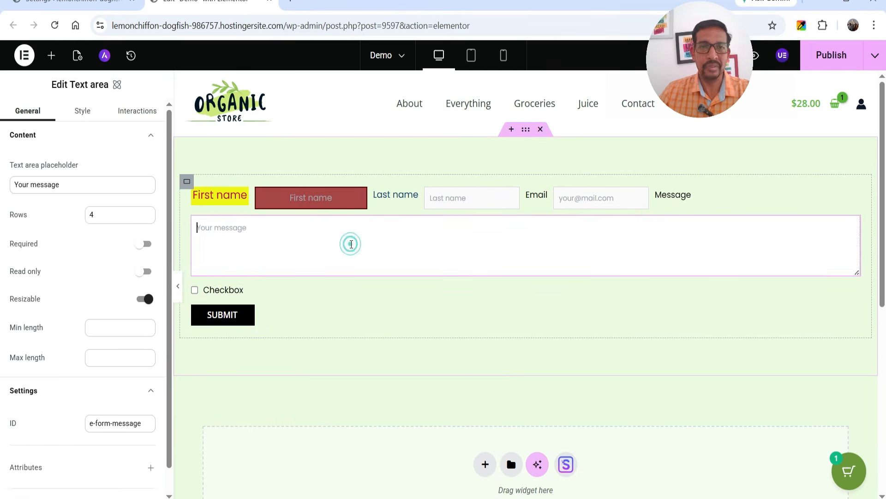
{"action": "left_click", "coordinate": [396, 198]}
{"action": "left_click", "coordinate": [536, 196]}
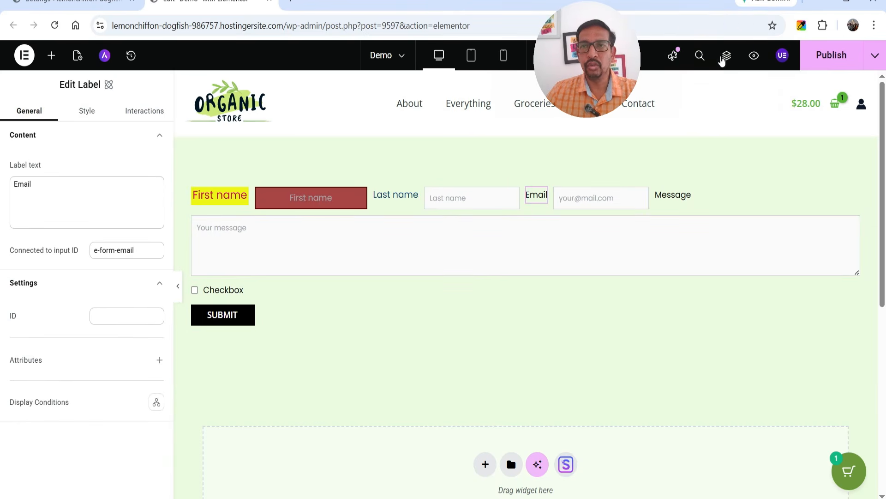
{"action": "left_click", "coordinate": [726, 56]}
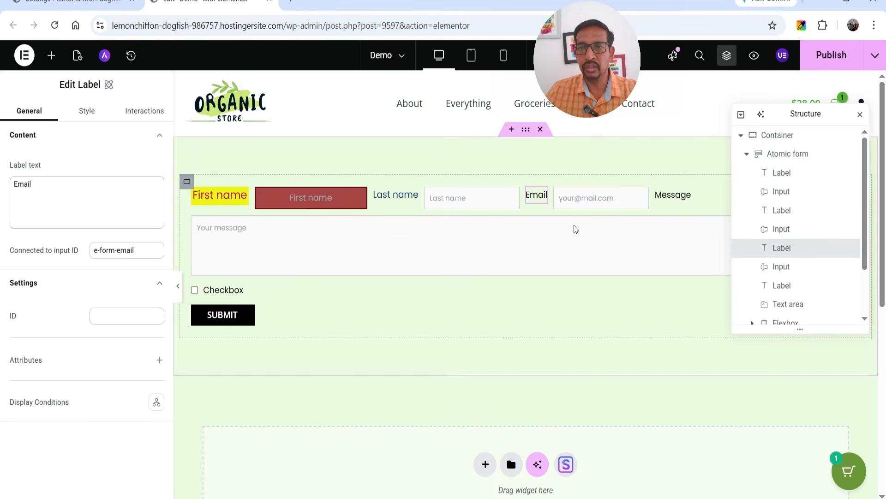
{"action": "scroll", "coordinate": [819, 268], "scroll_direction": "down", "scroll_amount": 3}
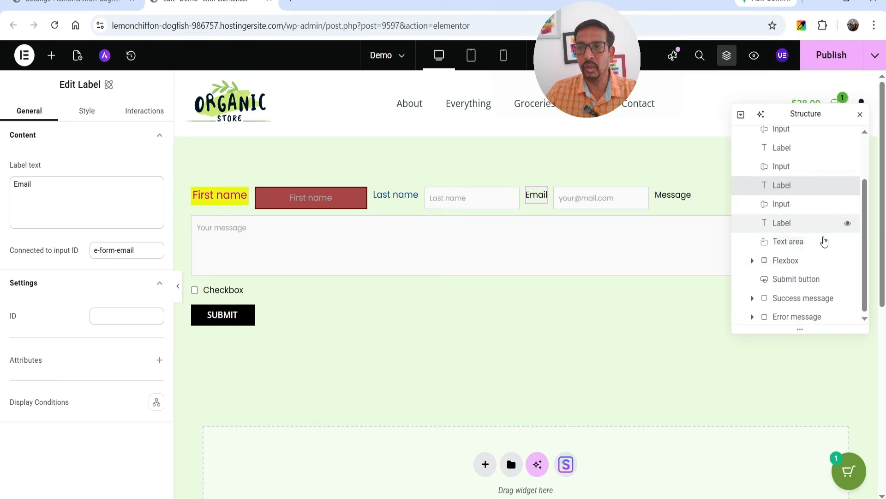
{"action": "scroll", "coordinate": [813, 221], "scroll_direction": "up", "scroll_amount": 3}
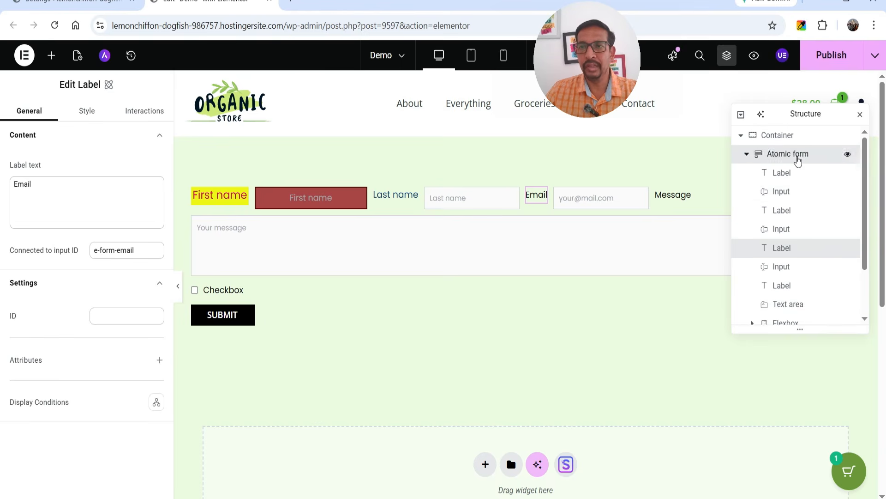
Step: Select the Atomic form and add Collect submissions beside Email under Actions after submit
{"action": "left_click", "coordinate": [796, 156]}
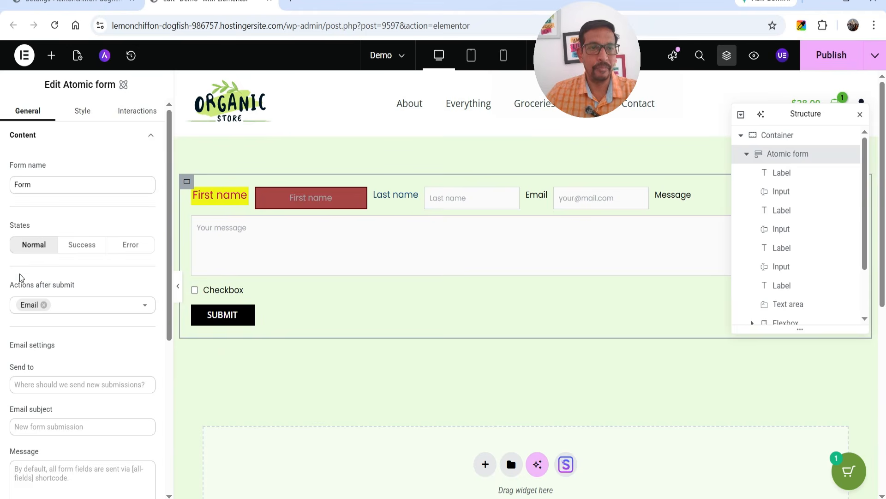
{"action": "left_click", "coordinate": [49, 182]}
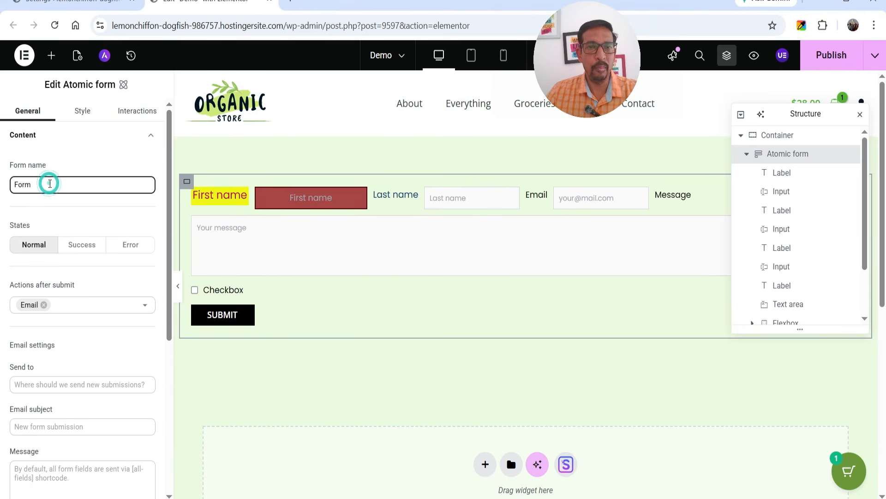
{"action": "scroll", "coordinate": [24, 195], "scroll_direction": "down", "scroll_amount": 2}
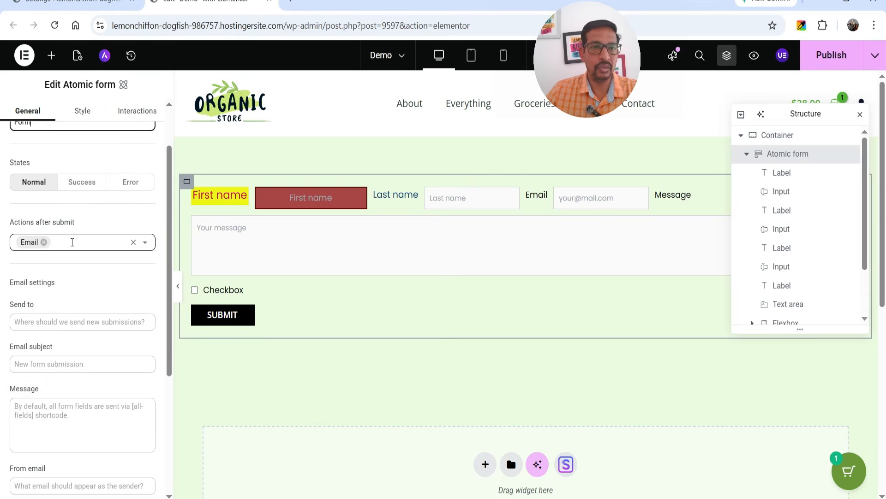
{"action": "left_click", "coordinate": [72, 242]}
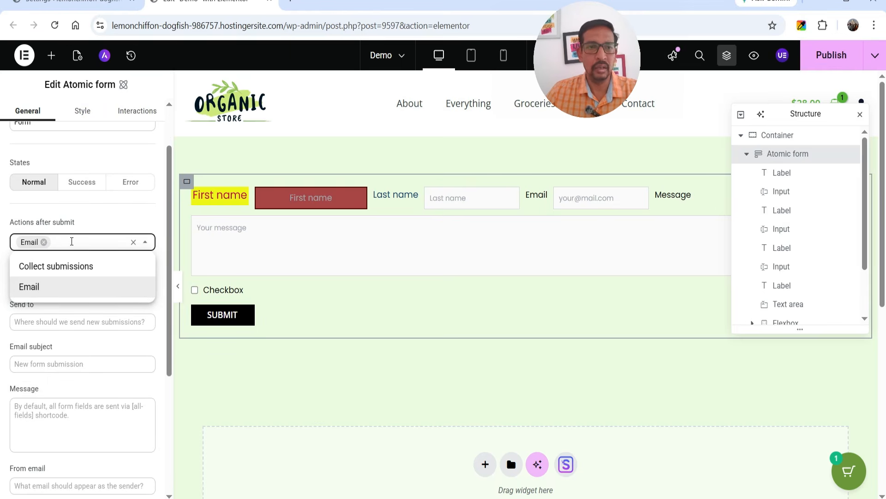
{"action": "left_click", "coordinate": [86, 268]}
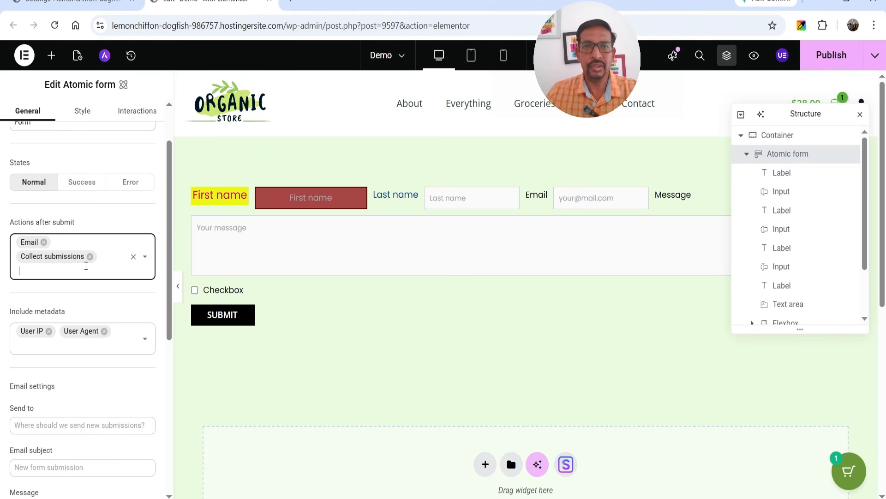
{"action": "scroll", "coordinate": [107, 207], "scroll_direction": "down", "scroll_amount": 2}
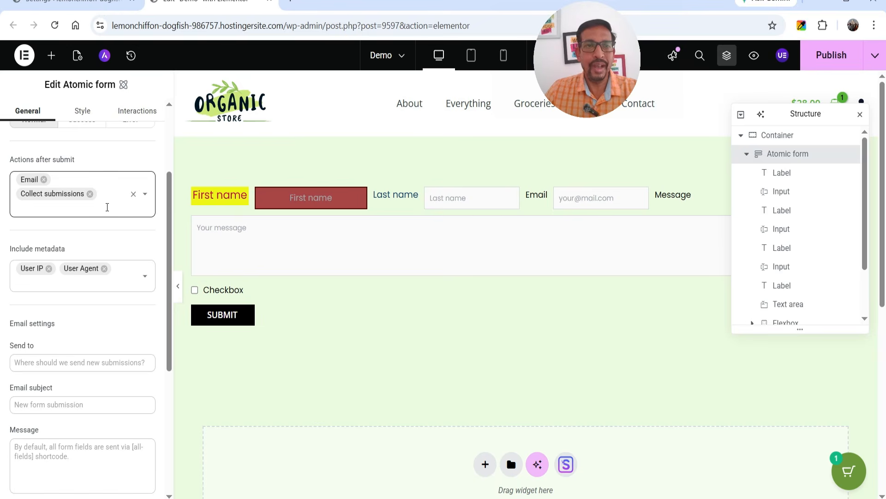
Step: Send form emails to the support address with subject 'New Form submitted', from the info address
{"action": "scroll", "coordinate": [92, 232], "scroll_direction": "down", "scroll_amount": 4}
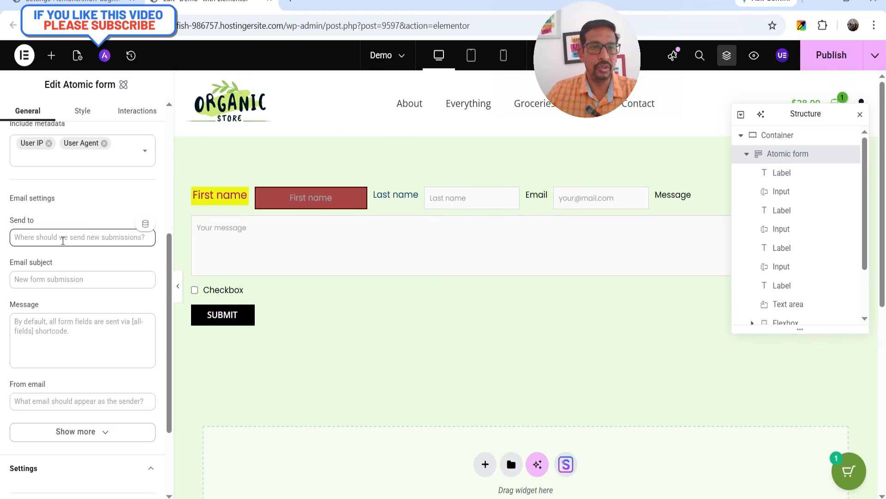
{"action": "left_click", "coordinate": [60, 237]}
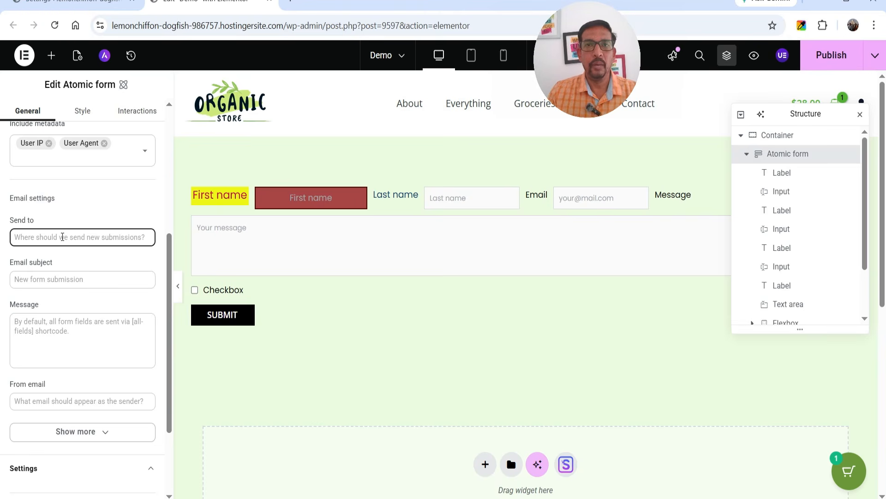
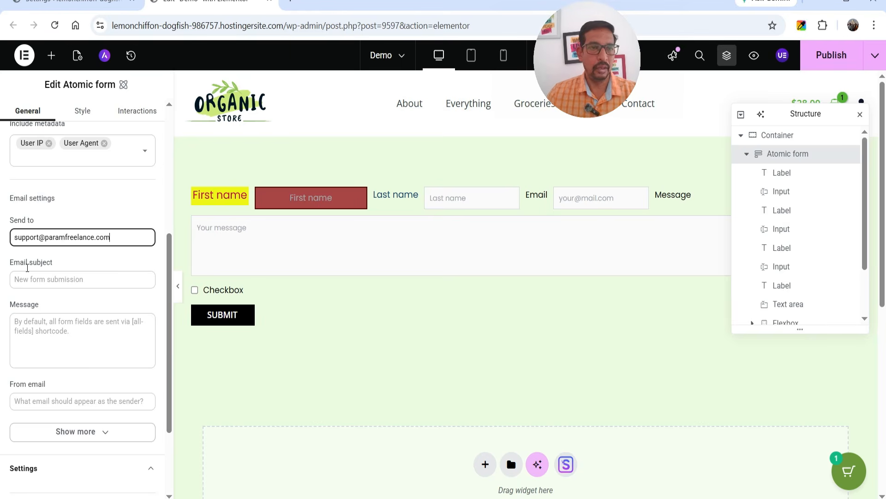
{"action": "left_click", "coordinate": [82, 283]}
{"action": "type", "text": "New Form submitted"}
{"action": "scroll", "coordinate": [79, 300], "scroll_direction": "down", "scroll_amount": 3}
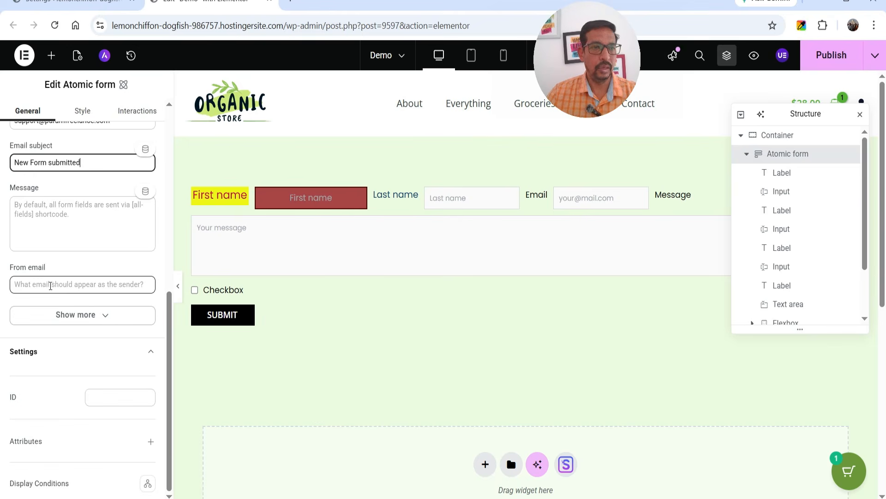
{"action": "left_click", "coordinate": [49, 284]}
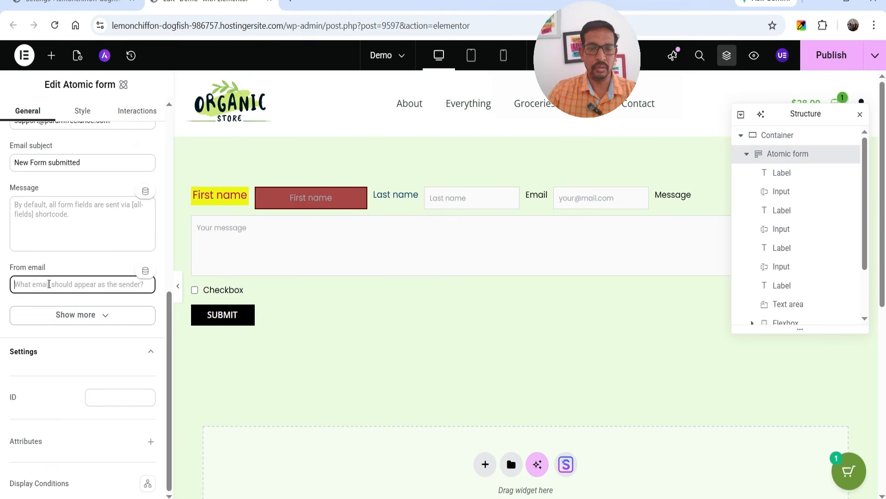
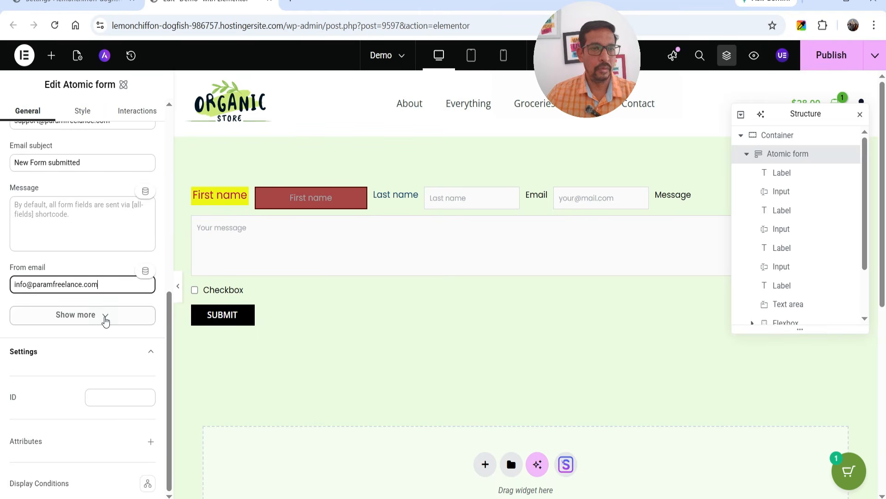
Step: Reveal the extra email options and review the Reply-to, Cc, Bcc and form ID fields
{"action": "left_click", "coordinate": [105, 319]}
{"action": "scroll", "coordinate": [56, 268], "scroll_direction": "down", "scroll_amount": 3}
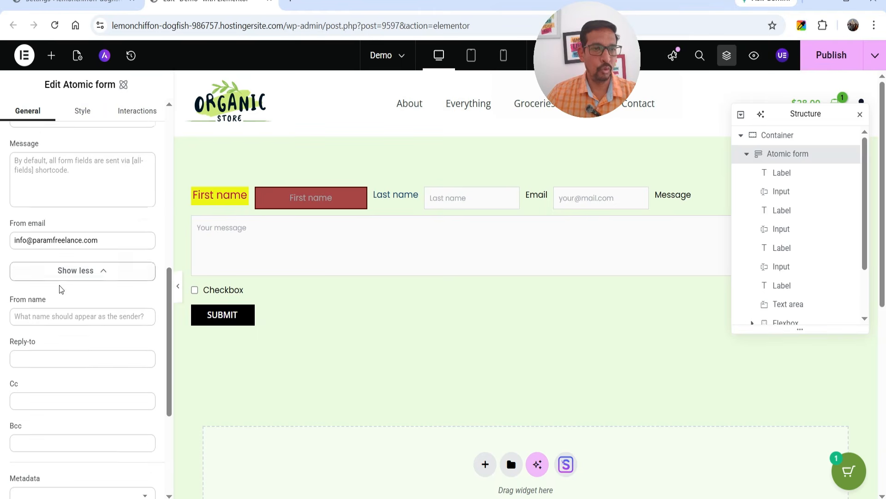
{"action": "left_click", "coordinate": [45, 277]}
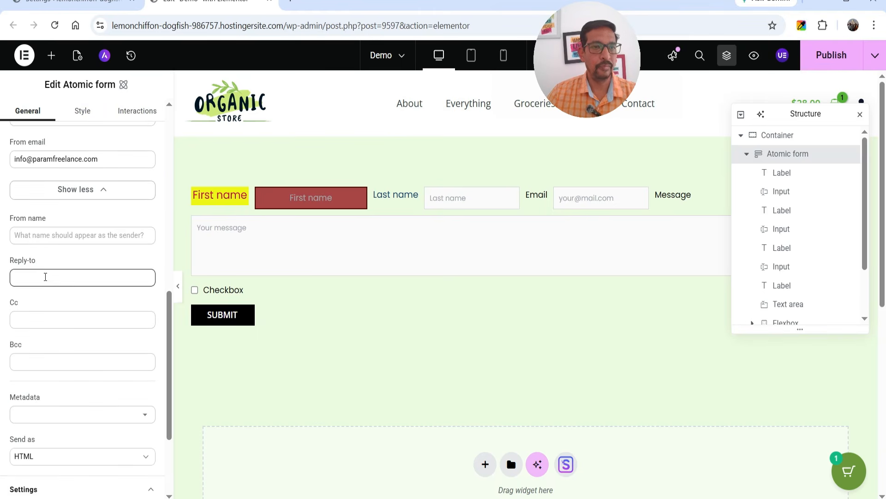
{"action": "left_click", "coordinate": [37, 319]}
{"action": "scroll", "coordinate": [144, 319], "scroll_direction": "down", "scroll_amount": 2}
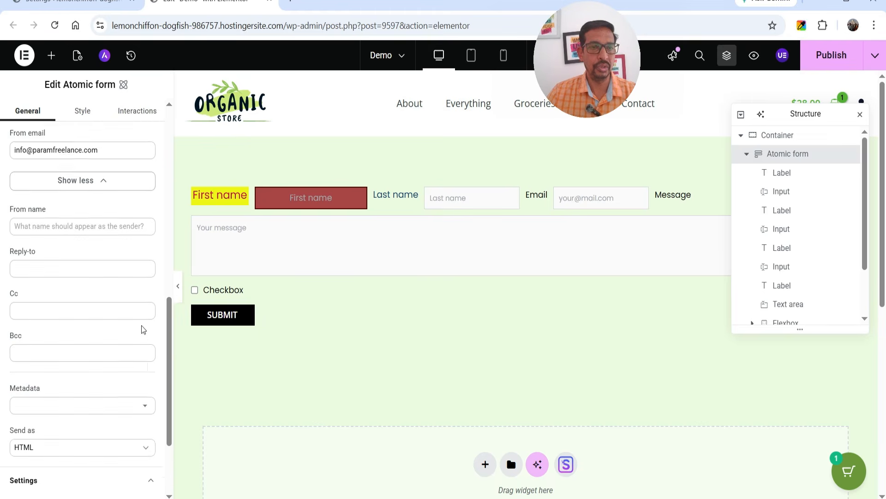
{"action": "scroll", "coordinate": [60, 365], "scroll_direction": "down", "scroll_amount": 3}
{"action": "left_click", "coordinate": [102, 404]}
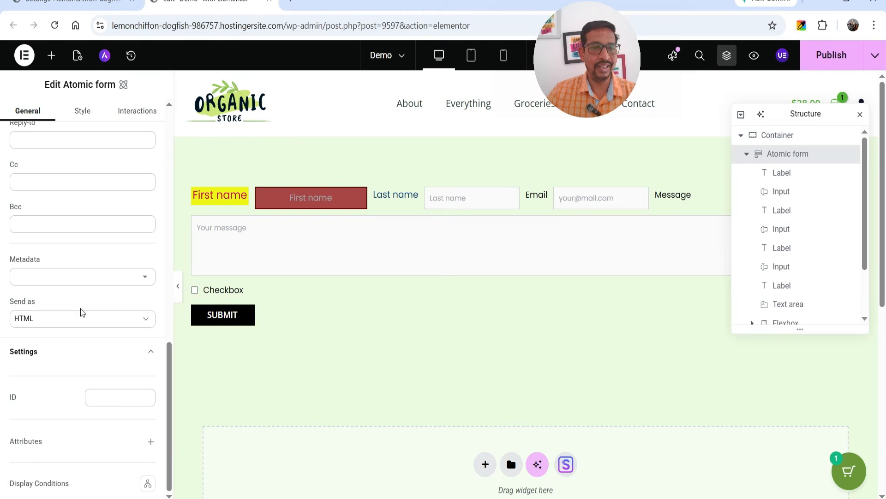
{"action": "scroll", "coordinate": [97, 291], "scroll_direction": "up", "scroll_amount": 6}
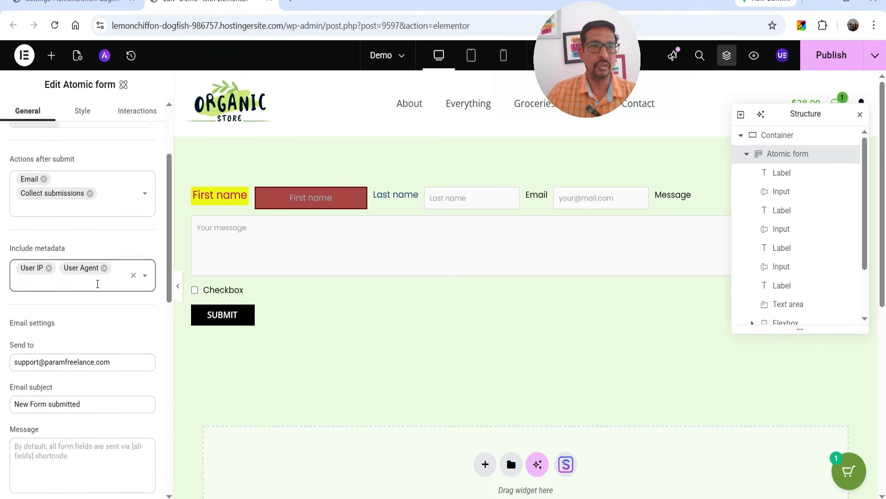
Step: In the form's Style Layout options, set Direction to Column after trying the other directions
{"action": "left_click", "coordinate": [81, 111]}
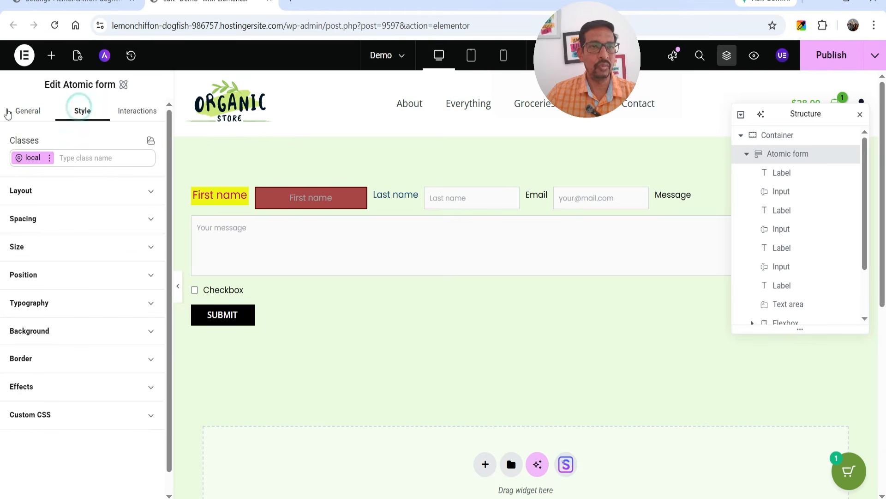
{"action": "left_click", "coordinate": [50, 198]}
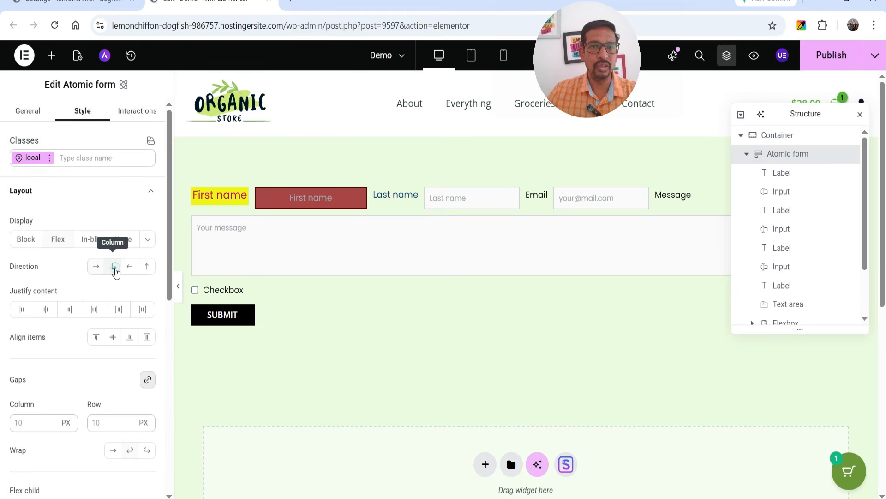
{"action": "left_click", "coordinate": [113, 269]}
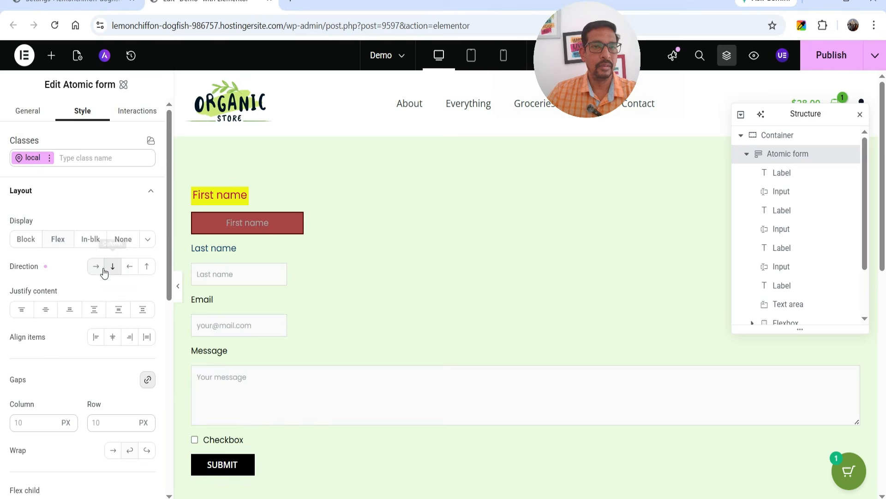
{"action": "left_click", "coordinate": [96, 266]}
{"action": "left_click", "coordinate": [128, 267]}
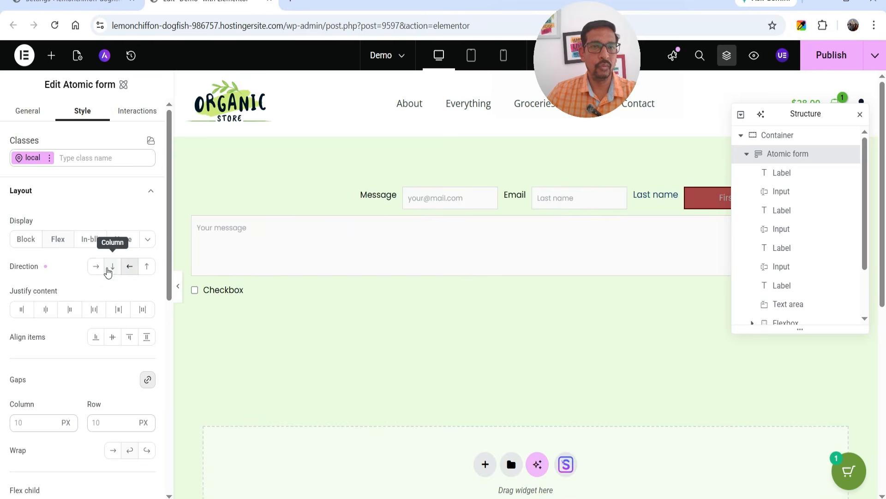
{"action": "left_click", "coordinate": [95, 266]}
{"action": "left_click", "coordinate": [112, 269]}
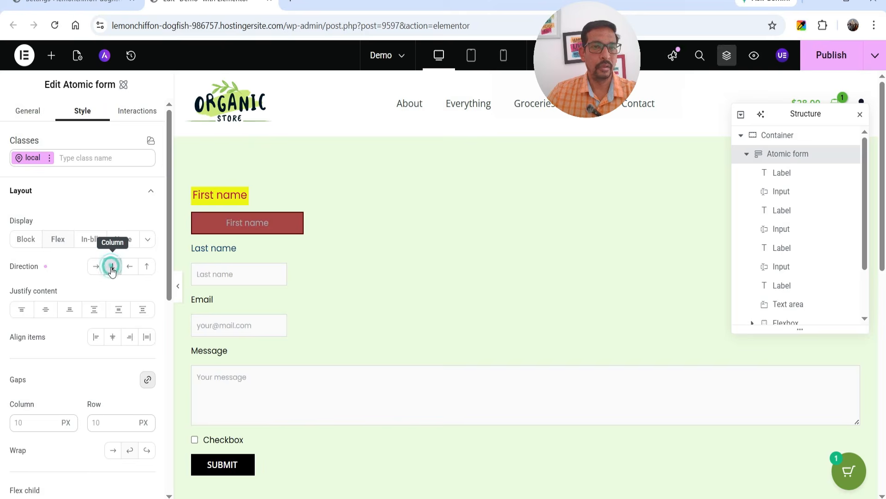
Step: Set Justify content to Start and Align items to Center
{"action": "scroll", "coordinate": [53, 296], "scroll_direction": "down", "scroll_amount": 2}
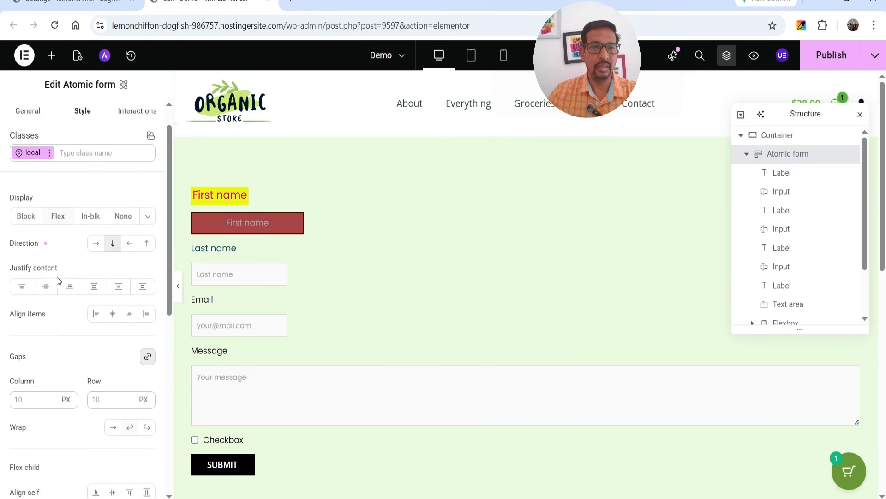
{"action": "left_click", "coordinate": [45, 244]}
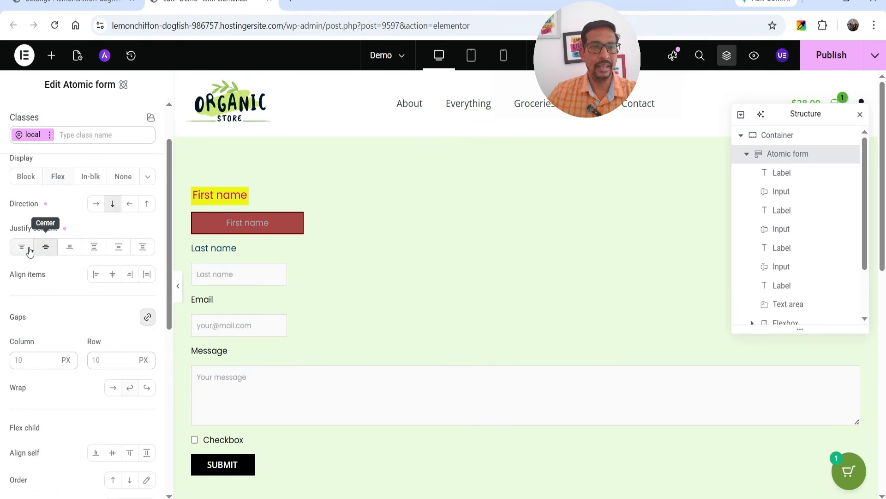
{"action": "left_click", "coordinate": [22, 246]}
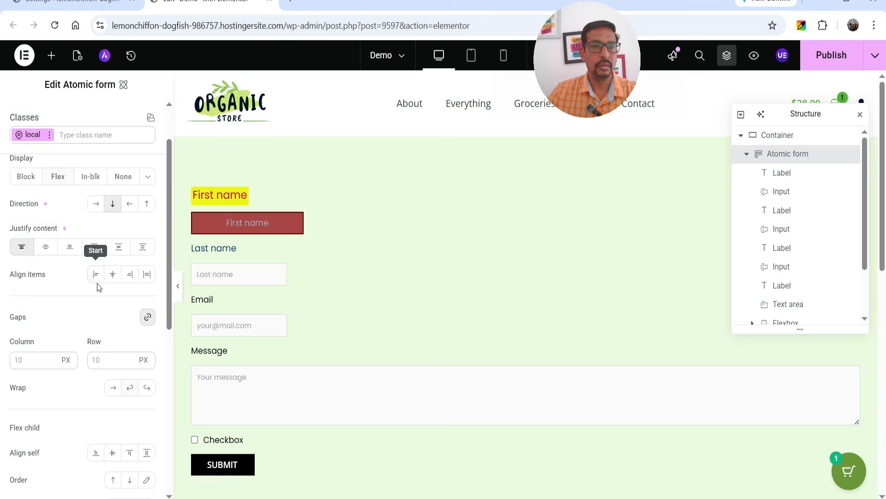
{"action": "left_click", "coordinate": [113, 275]}
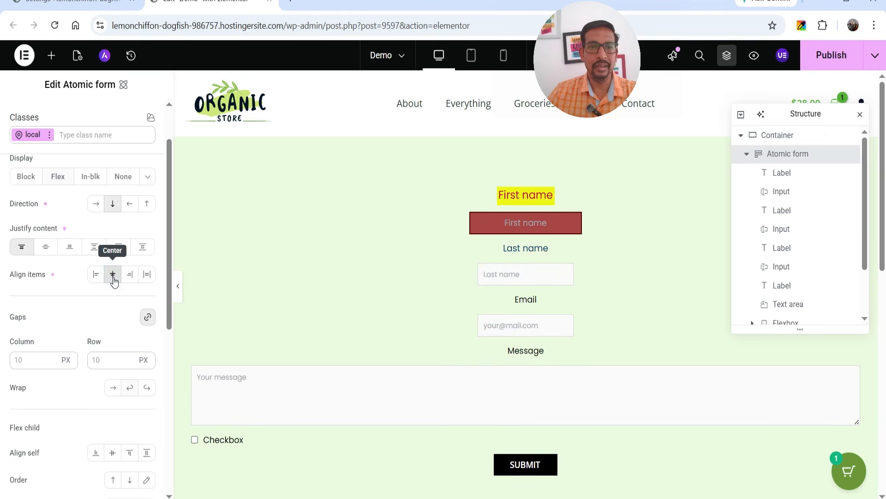
Step: Set the gap between form fields to 10 and expand the Spacing, Size and Position sections
{"action": "scroll", "coordinate": [76, 289], "scroll_direction": "down", "scroll_amount": 2}
{"action": "double_click", "coordinate": [53, 233]}
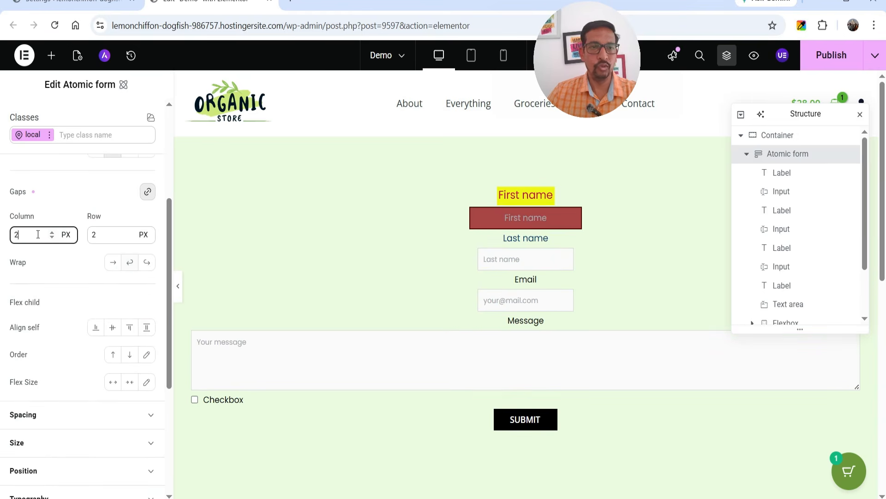
{"action": "type", "text": "10"}
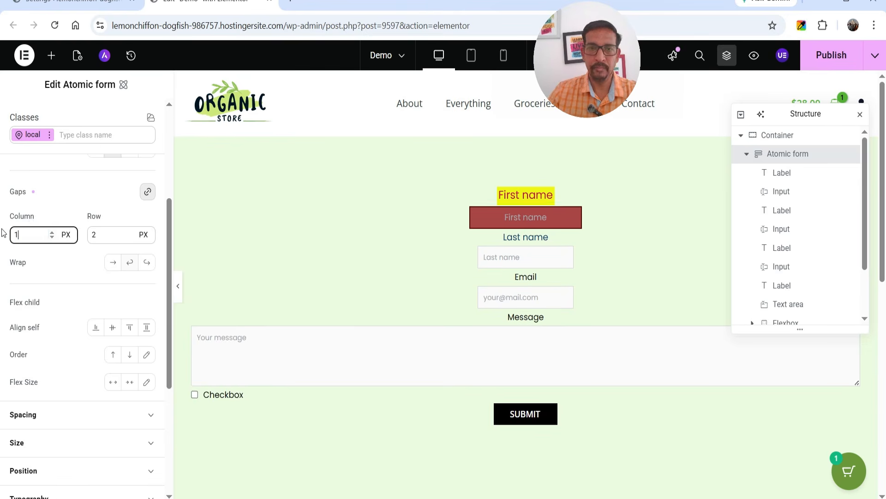
{"action": "scroll", "coordinate": [41, 270], "scroll_direction": "down", "scroll_amount": 4}
{"action": "left_click", "coordinate": [45, 197]}
{"action": "scroll", "coordinate": [34, 311], "scroll_direction": "down", "scroll_amount": 3}
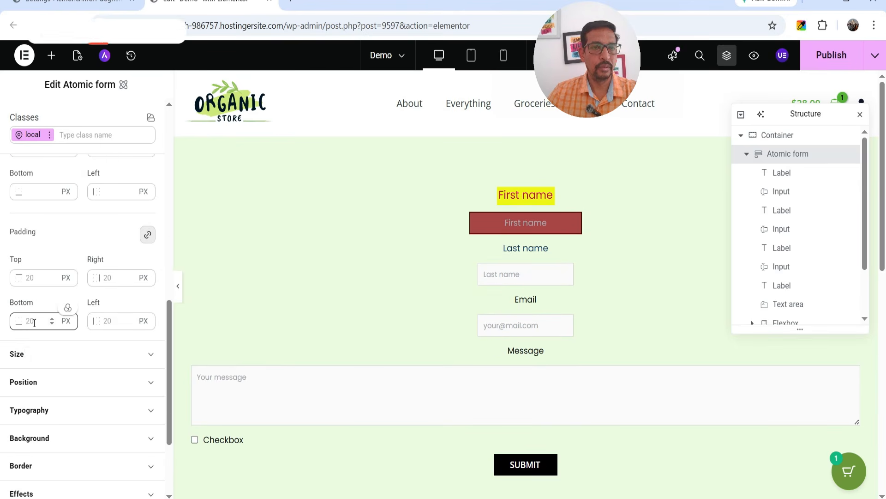
{"action": "left_click", "coordinate": [29, 354]}
{"action": "scroll", "coordinate": [66, 259], "scroll_direction": "down", "scroll_amount": 4}
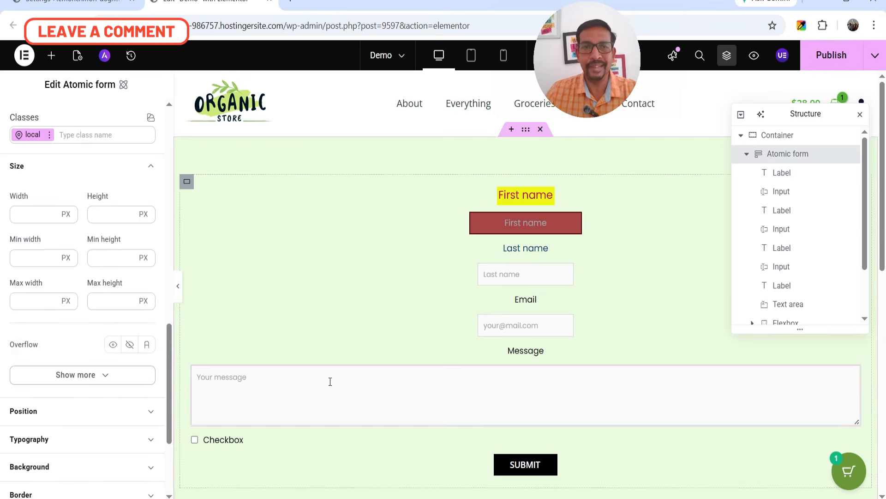
{"action": "scroll", "coordinate": [46, 323], "scroll_direction": "down", "scroll_amount": 3}
{"action": "left_click", "coordinate": [60, 289]}
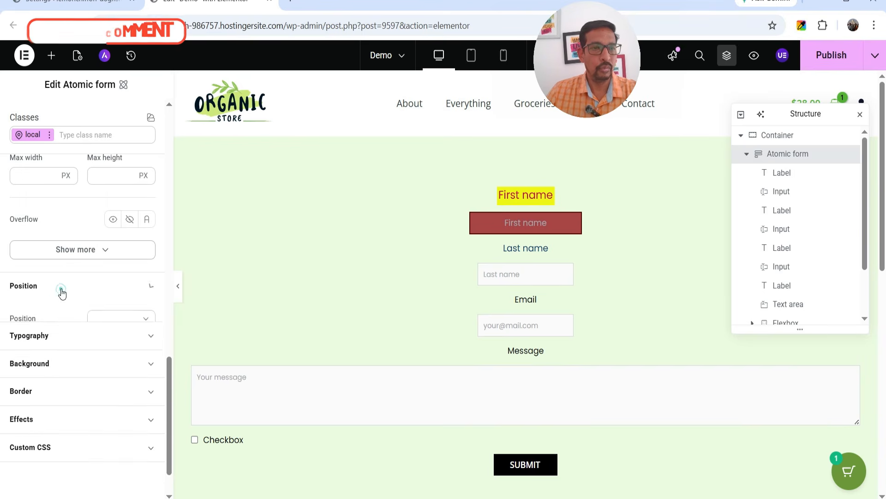
{"action": "scroll", "coordinate": [67, 286], "scroll_direction": "down", "scroll_amount": 2}
Step: Set the form's typography to font size 18 with a darker text colour
{"action": "left_click", "coordinate": [58, 332]}
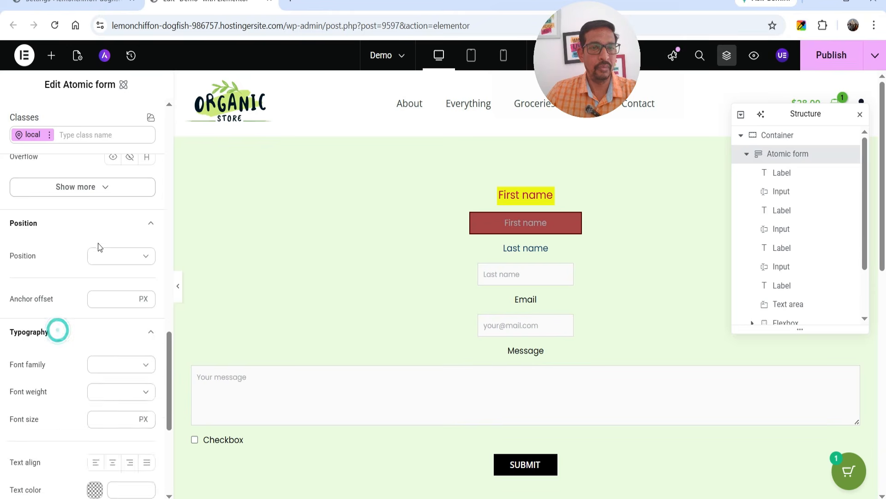
{"action": "scroll", "coordinate": [98, 242], "scroll_direction": "down", "scroll_amount": 4}
{"action": "left_click", "coordinate": [146, 293]}
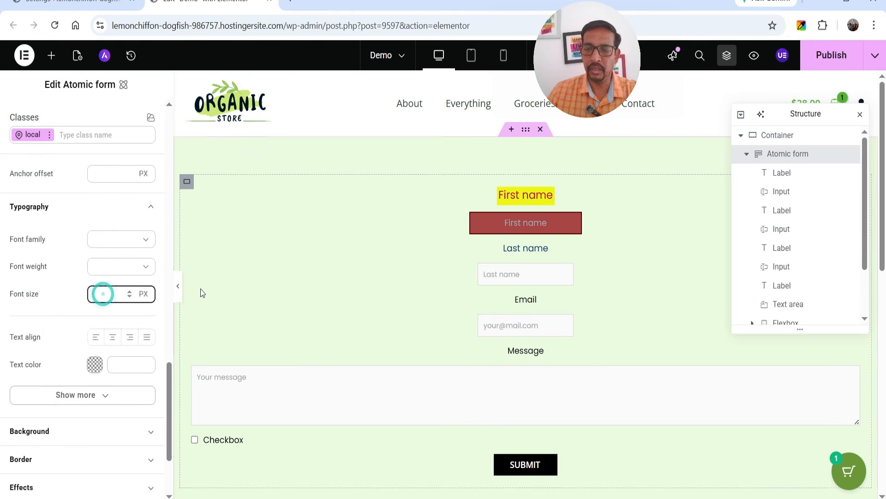
{"action": "type", "text": "18"}
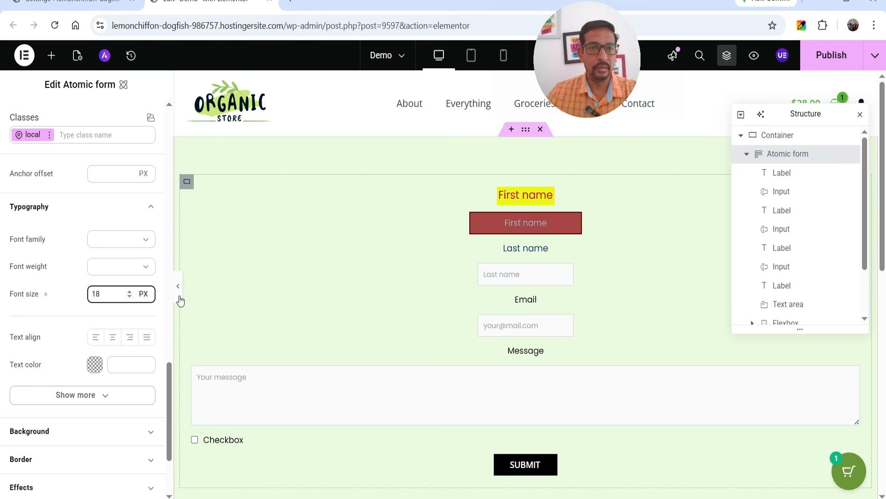
{"action": "left_click", "coordinate": [95, 365]}
{"action": "left_click_drag", "start_coordinate": [302, 360], "coordinate": [298, 403]}
{"action": "left_click", "coordinate": [43, 431]}
Step: Give the form a pale pink #f8d8d8 background colour
{"action": "left_click", "coordinate": [43, 431]}
{"action": "scroll", "coordinate": [109, 257], "scroll_direction": "down", "scroll_amount": 5}
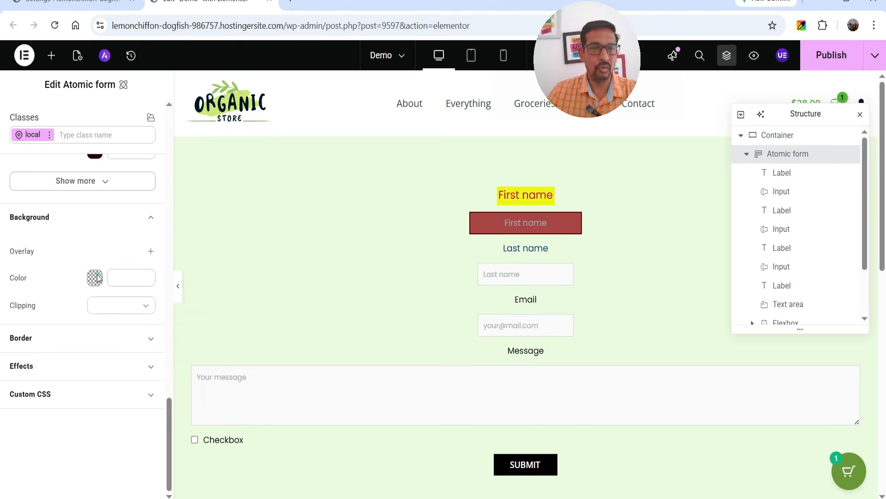
{"action": "left_click", "coordinate": [96, 277]}
{"action": "mouse_move", "coordinate": [134, 290]}
{"action": "left_mouse_down"}
{"action": "mouse_move", "coordinate": [158, 306]}
{"action": "mouse_move", "coordinate": [145, 289]}
{"action": "left_mouse_up"}
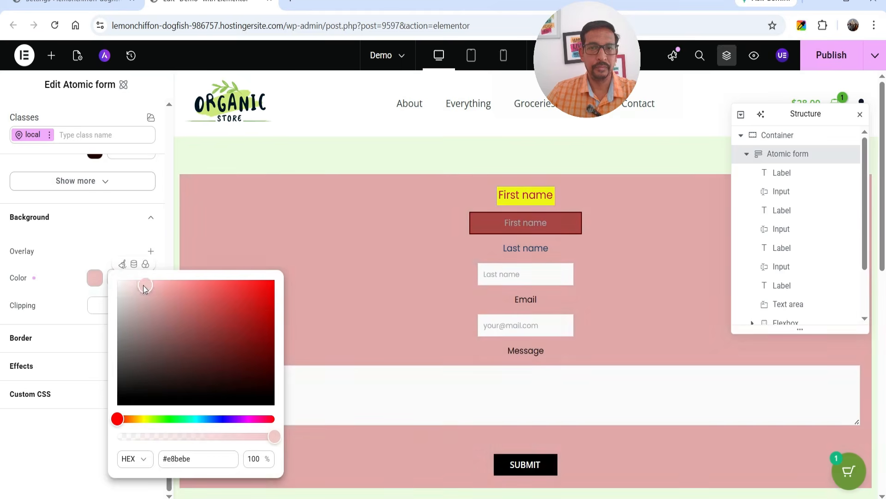
Step: Add a 2 px border in dark red #490c0c
{"action": "left_click", "coordinate": [50, 338]}
{"action": "scroll", "coordinate": [89, 341], "scroll_direction": "down", "scroll_amount": 2}
{"action": "scroll", "coordinate": [92, 324], "scroll_direction": "down", "scroll_amount": 1}
{"action": "left_click", "coordinate": [105, 251]}
{"action": "type", "text": "2"}
{"action": "left_click", "coordinate": [95, 278]}
{"action": "left_click_drag", "start_coordinate": [186, 291], "coordinate": [249, 363]}
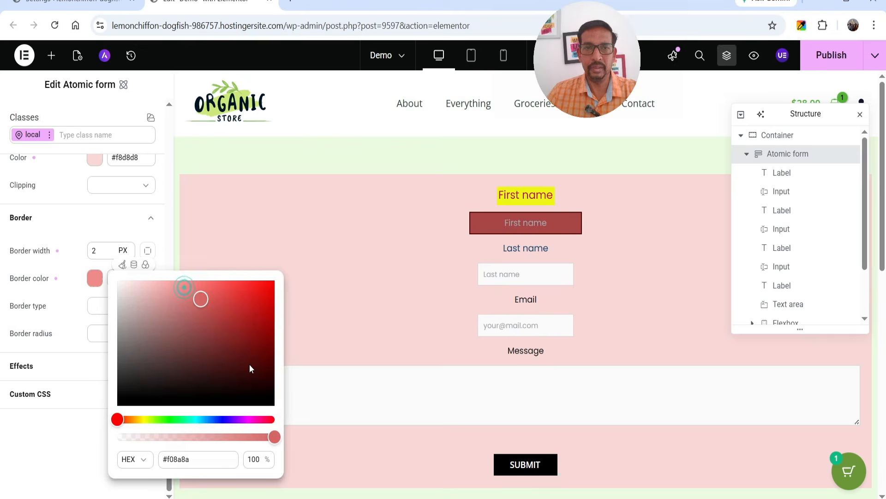
{"action": "left_click", "coordinate": [60, 307]}
Step: Expand the Effects and Custom CSS sections, then return to the General settings
{"action": "left_click", "coordinate": [46, 366]}
{"action": "scroll", "coordinate": [71, 295], "scroll_direction": "down", "scroll_amount": 1}
{"action": "scroll", "coordinate": [72, 296], "scroll_direction": "down", "scroll_amount": 3}
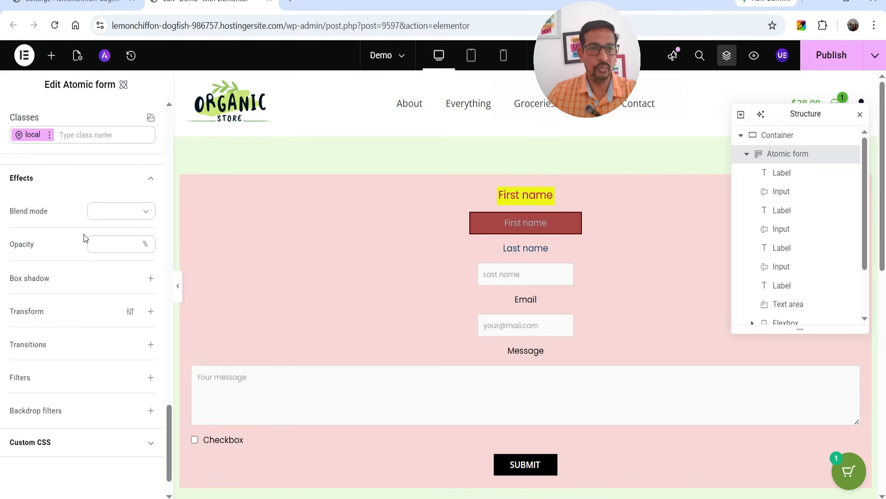
{"action": "scroll", "coordinate": [84, 234], "scroll_direction": "down", "scroll_amount": 1}
{"action": "left_click", "coordinate": [51, 395]}
{"action": "scroll", "coordinate": [85, 271], "scroll_direction": "up", "scroll_amount": 10}
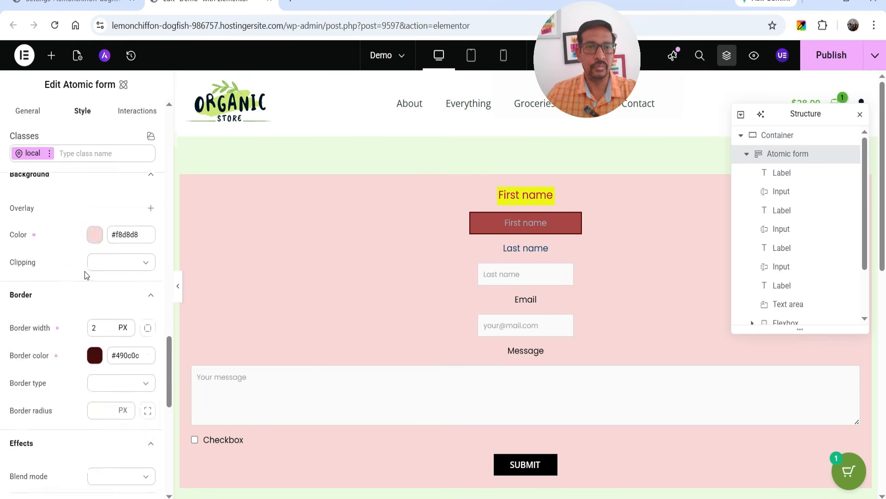
{"action": "left_click", "coordinate": [26, 111]}
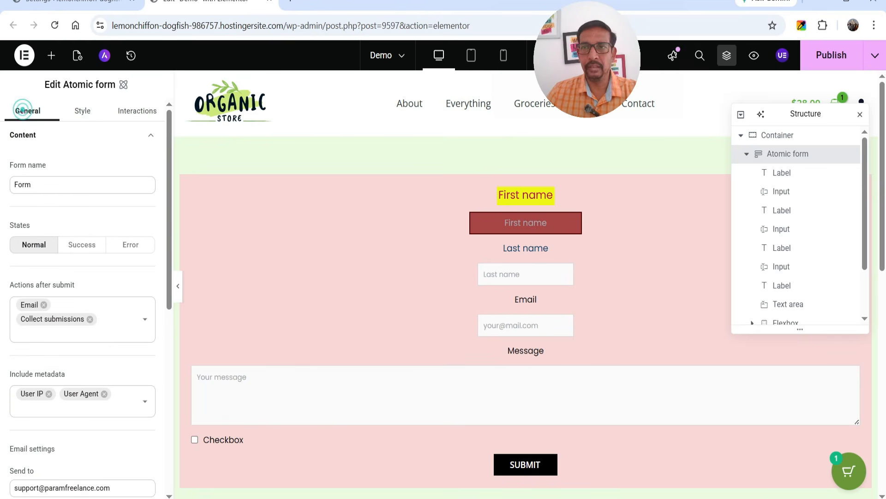
Step: Publish the page and open it live in a new tab
{"action": "left_click", "coordinate": [833, 58]}
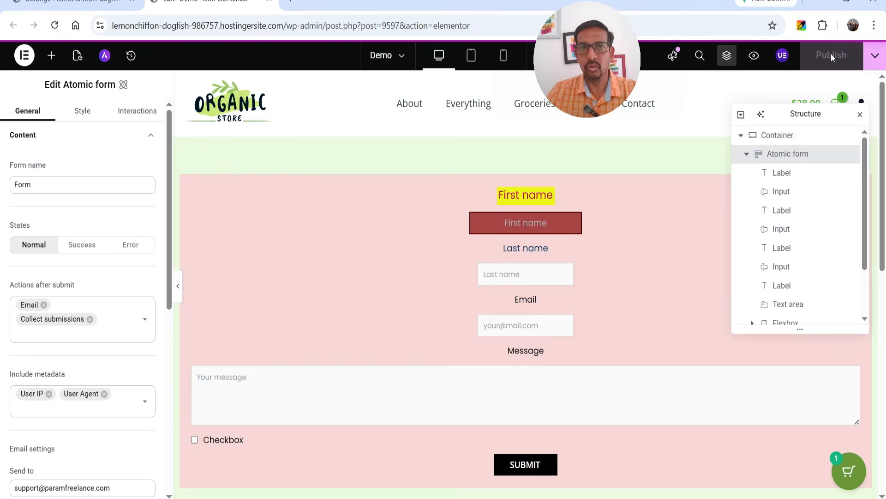
{"action": "left_click", "coordinate": [879, 59]}
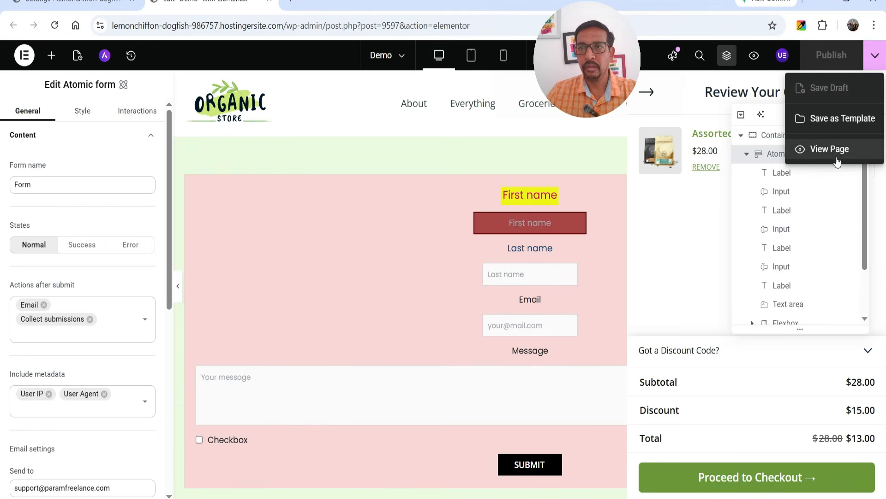
{"action": "left_click", "coordinate": [866, 150]}
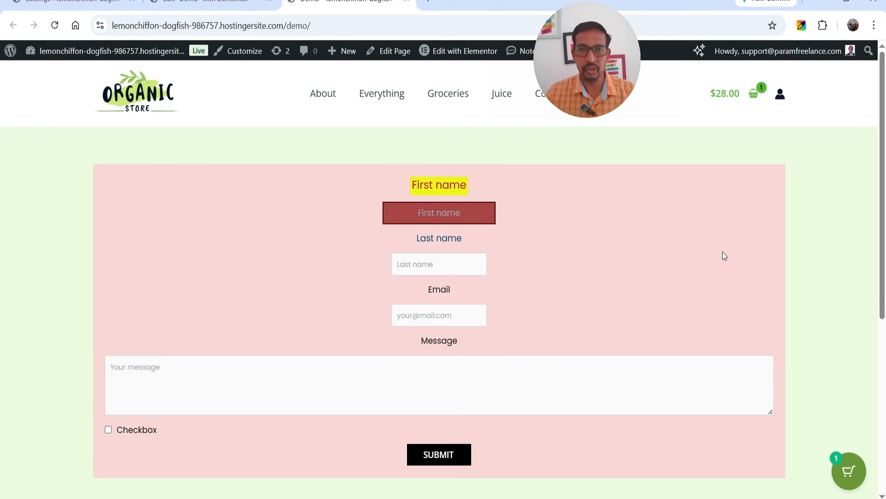
Step: Fill in a first name, an e-mail and the message 'This is a test form', then submit
{"action": "left_click", "coordinate": [439, 214]}
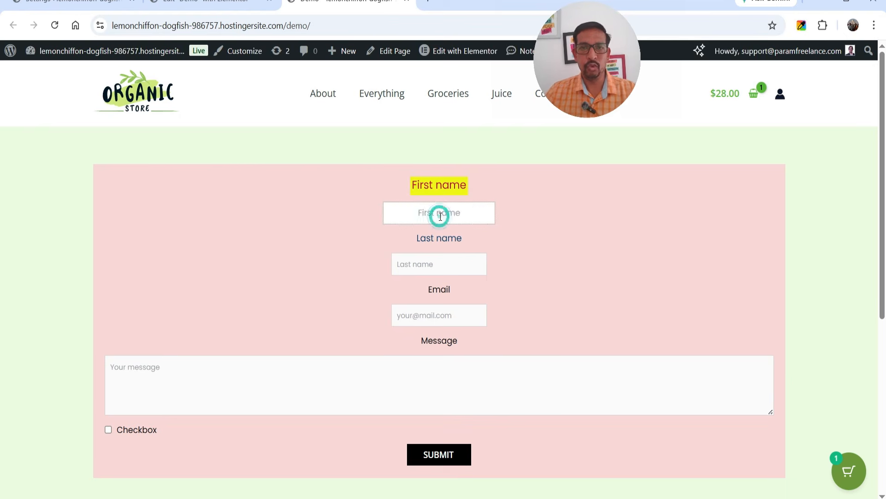
{"action": "type", "text": "jim"}
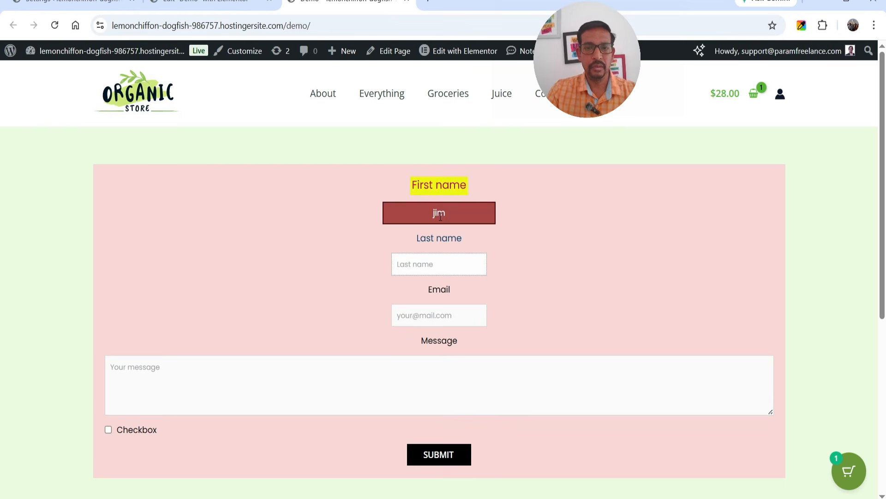
{"action": "type", "text": "w"}
{"action": "key", "text": "Tab"}
{"action": "type", "text": "ji"}
{"action": "type", "text": "ple.com"}
{"action": "left_click", "coordinate": [272, 380]}
{"action": "type", "text": "This is a test form"}
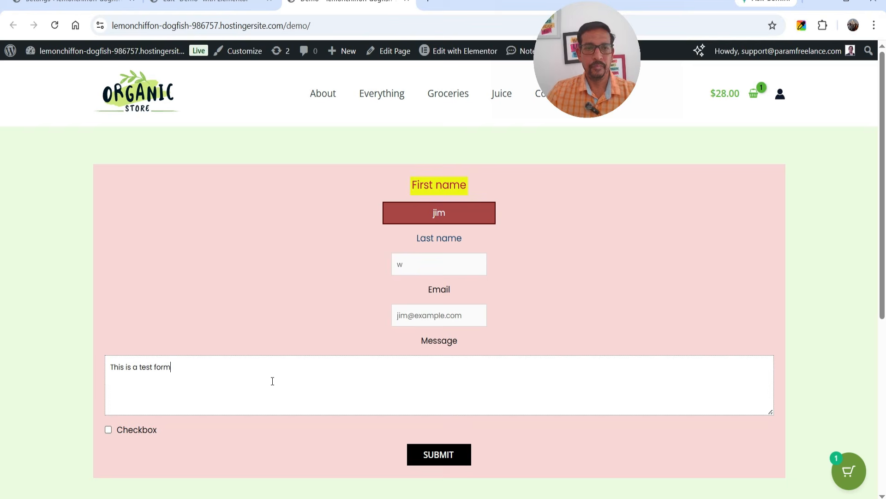
{"action": "left_click", "coordinate": [460, 458]}
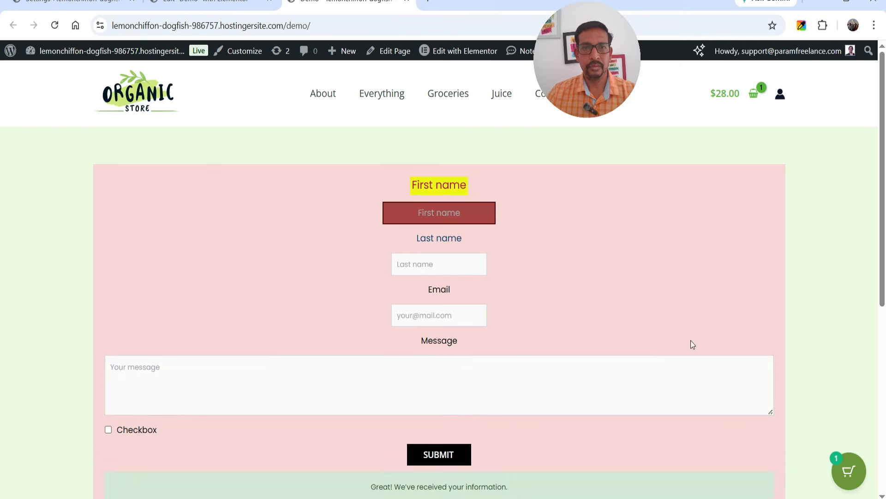
{"action": "scroll", "coordinate": [514, 351], "scroll_direction": "down", "scroll_amount": 1}
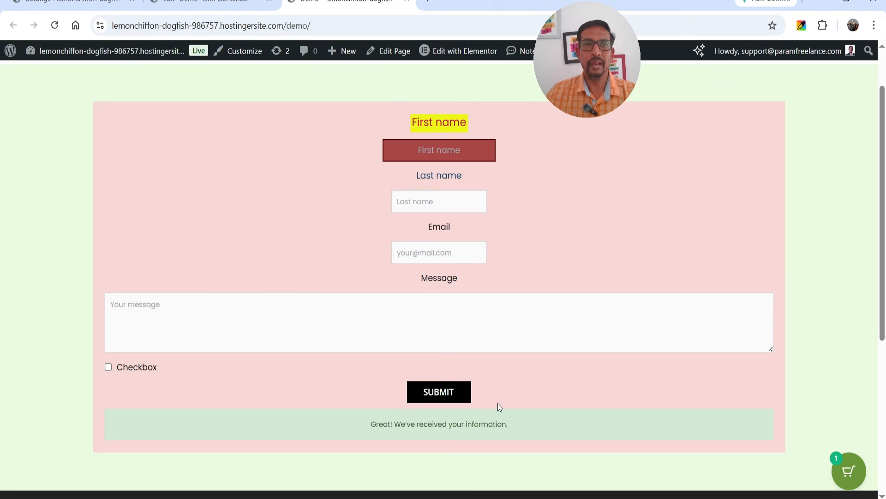
Step: Back in the editor, select the Atomic form's First name input and review its Type options, keeping Text
{"action": "left_click", "coordinate": [207, 3]}
{"action": "left_click", "coordinate": [860, 114]}
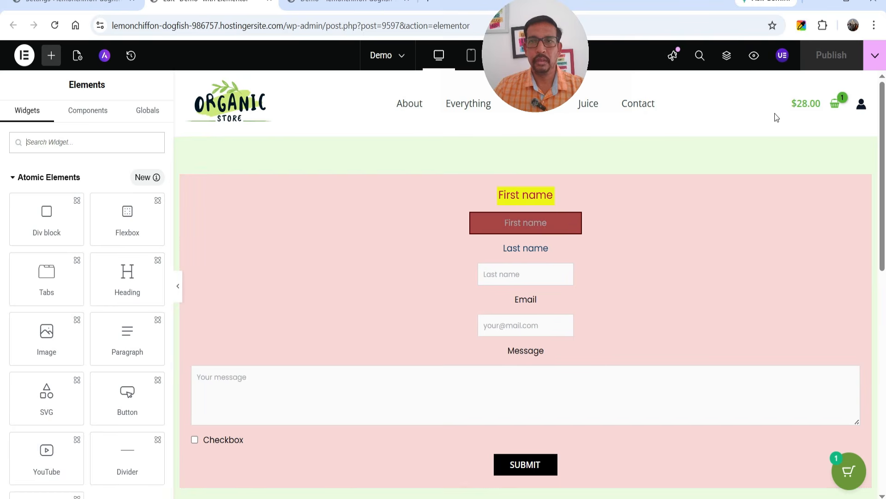
{"action": "left_click", "coordinate": [725, 56]}
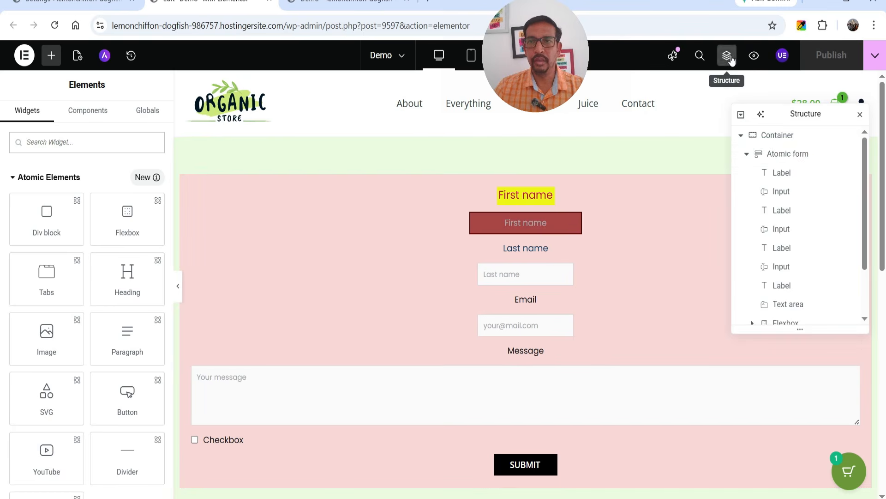
{"action": "left_click", "coordinate": [784, 154]}
{"action": "left_click", "coordinate": [521, 230]}
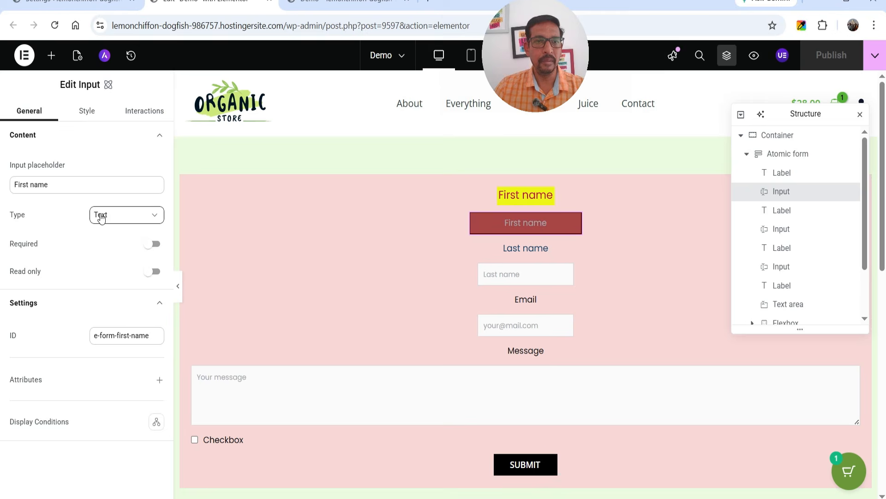
{"action": "left_click", "coordinate": [120, 217]}
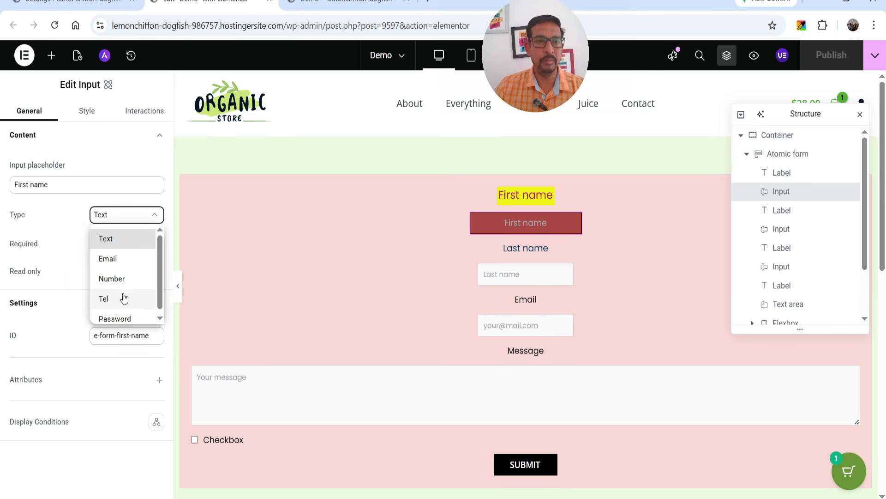
{"action": "scroll", "coordinate": [124, 300], "scroll_direction": "down", "scroll_amount": 1}
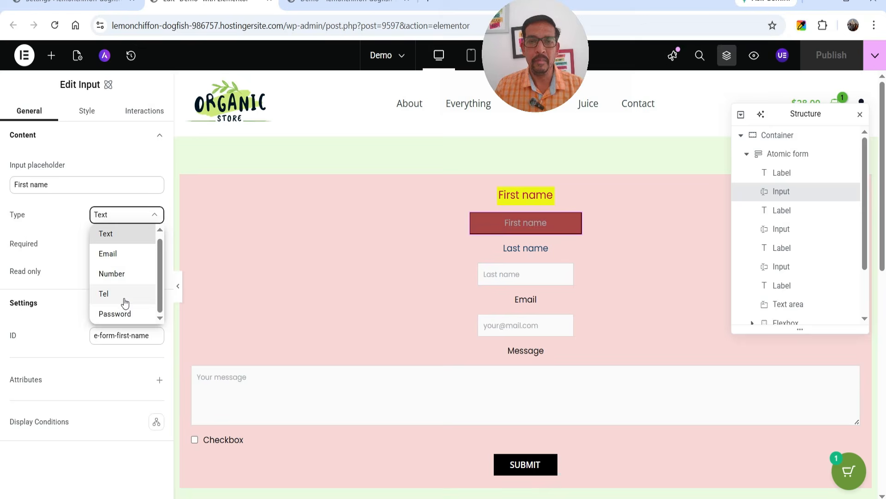
{"action": "left_click", "coordinate": [858, 116]}
{"action": "left_click", "coordinate": [860, 114]}
Step: Add a single-column Flexbox container below the Atomic form and search widgets for 'form'
{"action": "scroll", "coordinate": [554, 332], "scroll_direction": "down", "scroll_amount": 8}
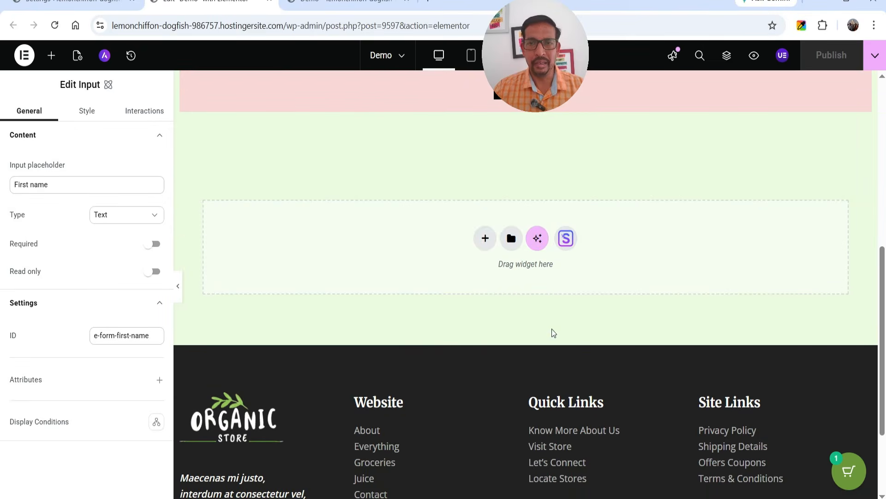
{"action": "left_click", "coordinate": [491, 240]}
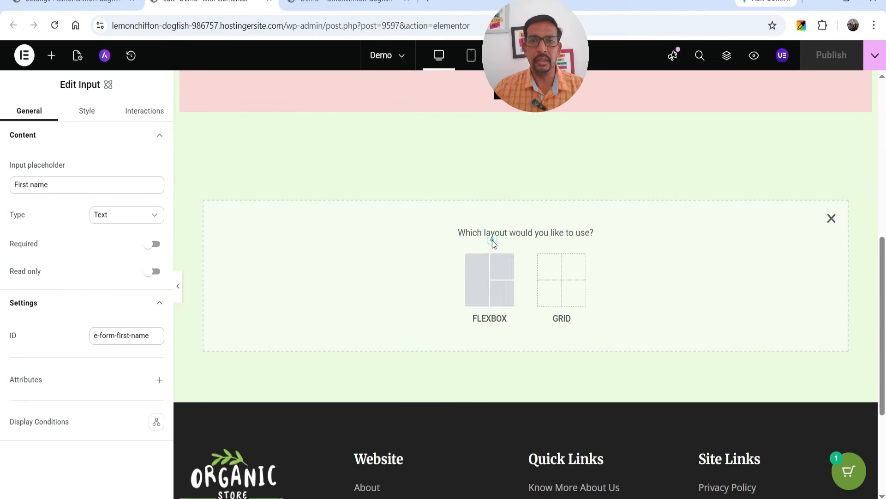
{"action": "left_click", "coordinate": [478, 276]}
{"action": "left_click", "coordinate": [367, 265]}
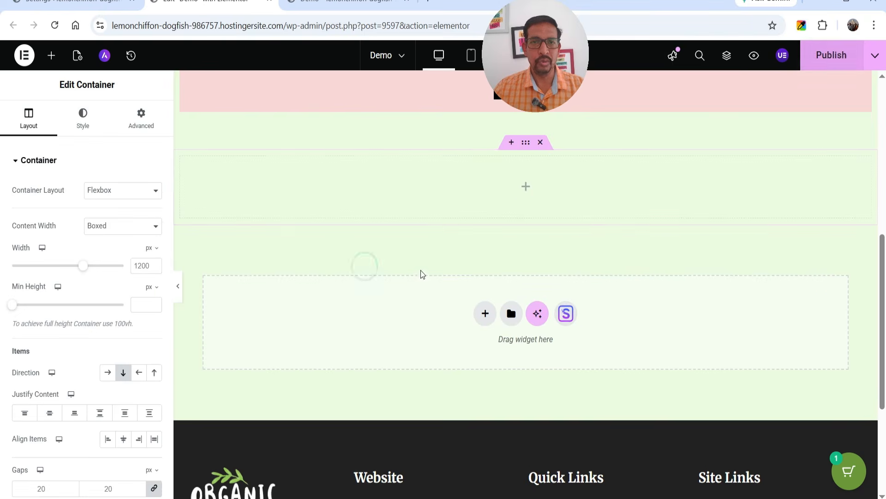
{"action": "left_click", "coordinate": [526, 186]}
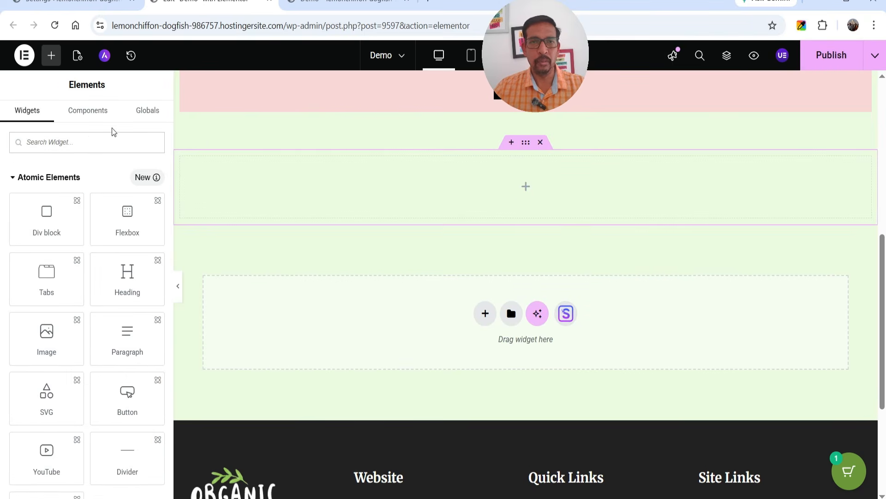
{"action": "left_click", "coordinate": [63, 143]}
{"action": "type", "text": "form"}
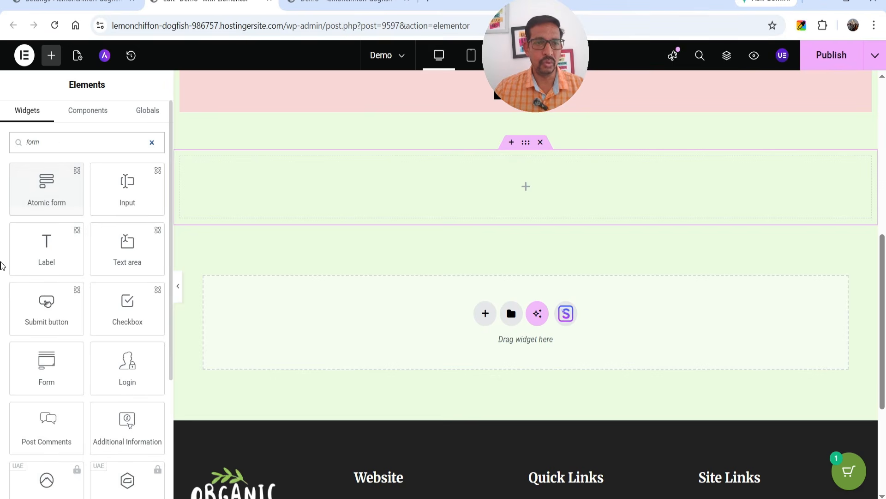
Step: Drop the Form widget into the empty container, giving Name, Email, Message fields and SEND
{"action": "left_click_drag", "start_coordinate": [46, 367], "coordinate": [543, 192]}
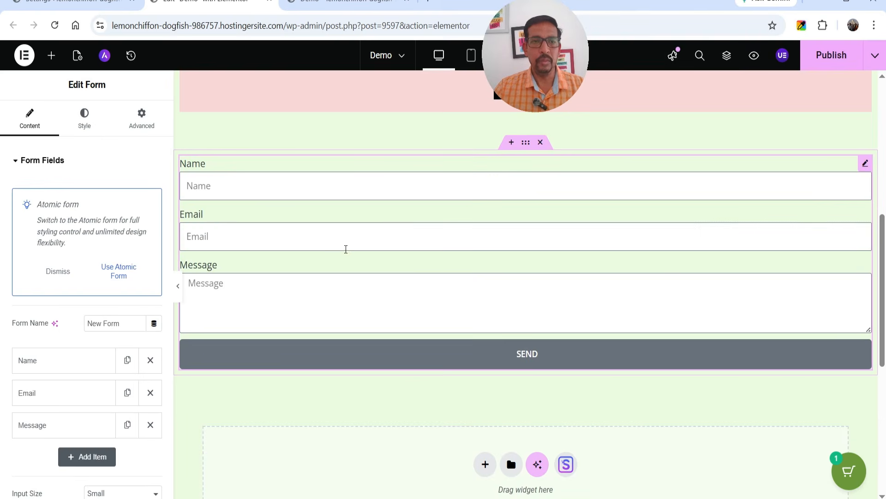
{"action": "scroll", "coordinate": [37, 253], "scroll_direction": "down", "scroll_amount": 4}
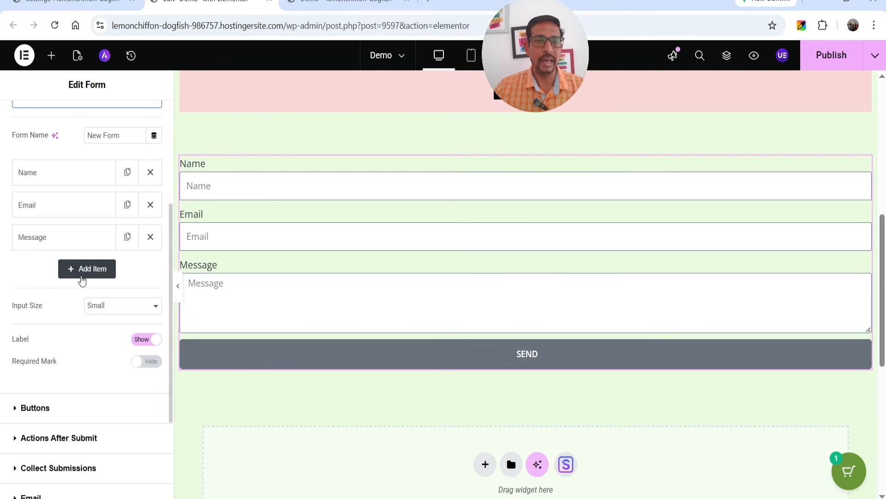
Step: Add a new form field item and set its type to Step
{"action": "left_click", "coordinate": [82, 277]}
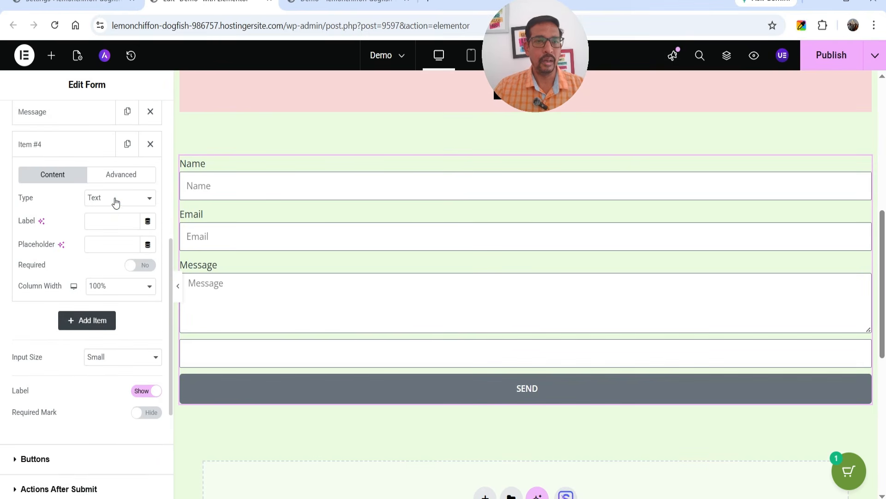
{"action": "left_click", "coordinate": [113, 198]}
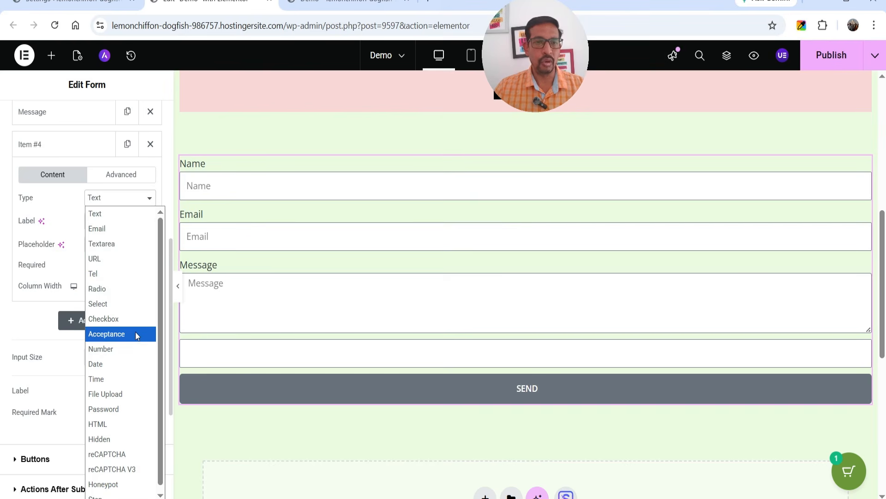
{"action": "scroll", "coordinate": [130, 390], "scroll_direction": "down", "scroll_amount": 1}
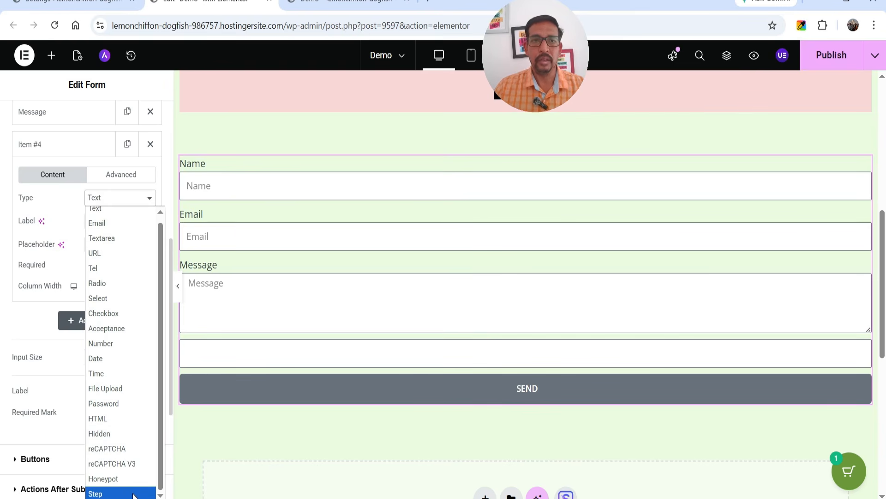
{"action": "left_click", "coordinate": [133, 493]}
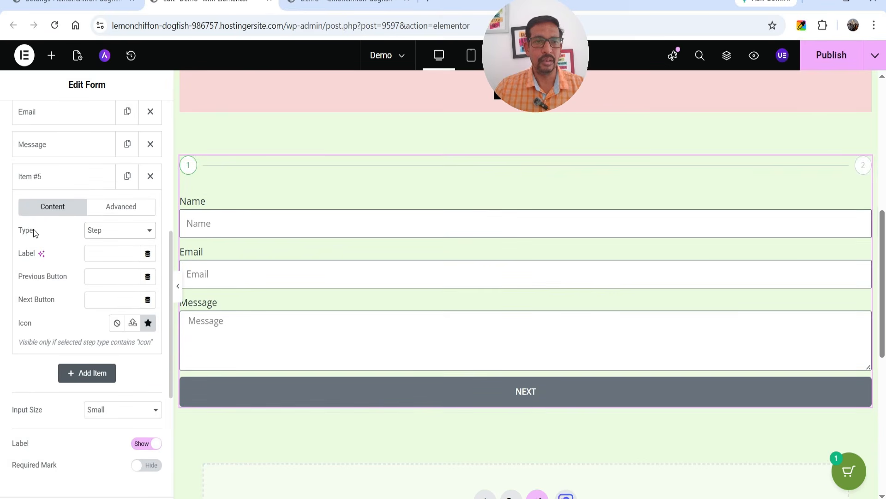
Step: Add a Select field labelled 'services' with options Web design, Seo and Ecommerce
{"action": "left_click", "coordinate": [65, 176]}
{"action": "left_click", "coordinate": [86, 207]}
{"action": "left_click", "coordinate": [116, 263]}
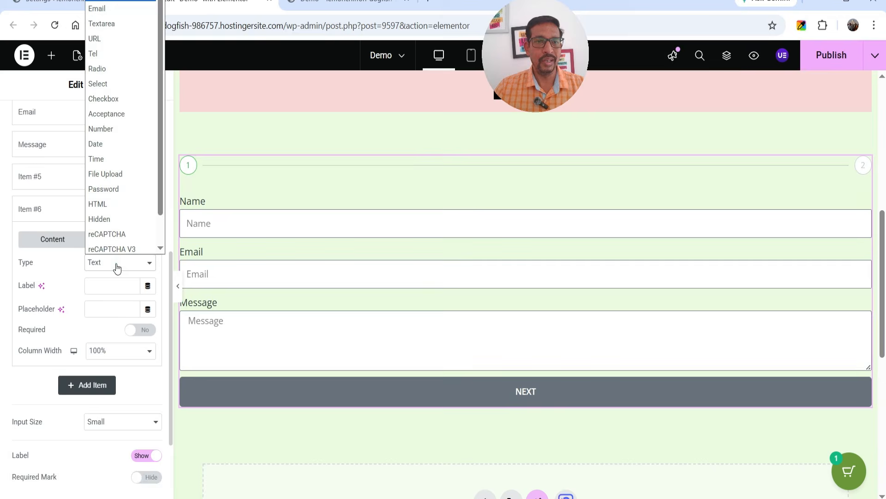
{"action": "left_click", "coordinate": [117, 80]}
{"action": "left_click", "coordinate": [111, 281]}
{"action": "type", "text": "servic"}
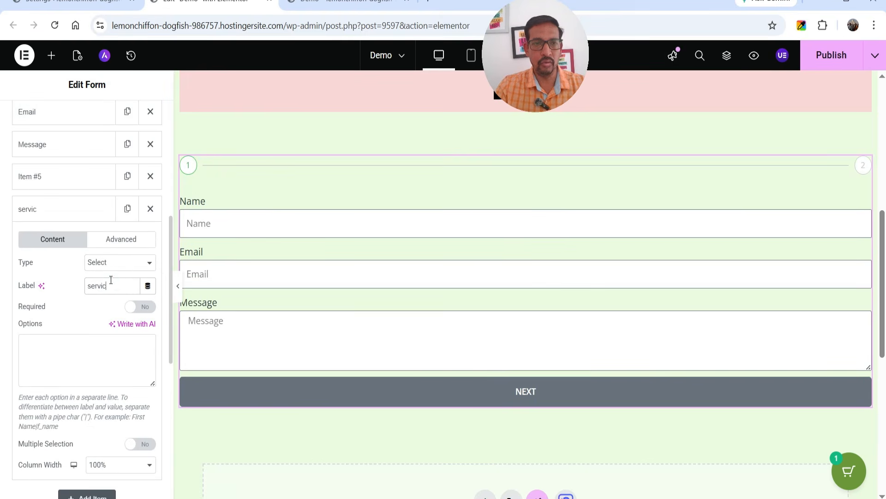
{"action": "left_click", "coordinate": [72, 358]}
{"action": "type", "text": "Web design"}
{"action": "key", "text": "Return"}
{"action": "type", "text": "Seo "}
{"action": "type", "text": "Ecommerce"}
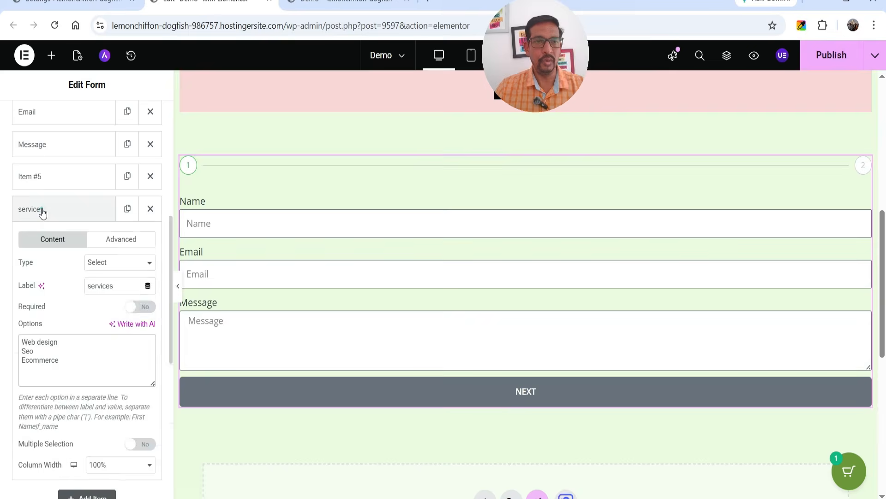
Step: Add a Checkbox field with options SEO, Website and Developer
{"action": "left_click", "coordinate": [40, 209]}
{"action": "left_click", "coordinate": [70, 239]}
{"action": "left_click", "coordinate": [103, 295]}
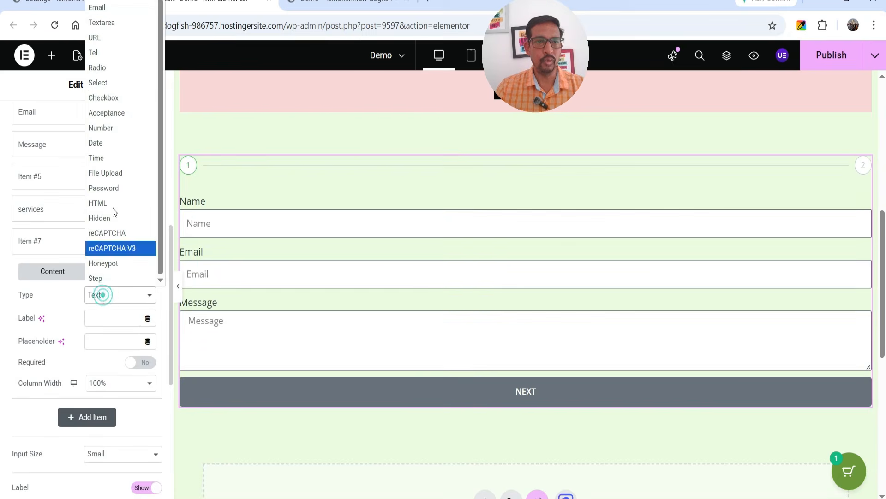
{"action": "left_click", "coordinate": [90, 115]}
{"action": "left_click", "coordinate": [97, 97]}
{"action": "left_click", "coordinate": [46, 367]}
{"action": "type", "text": "SEO"}
{"action": "key", "text": "Return"}
{"action": "type", "text": "Website Developer"}
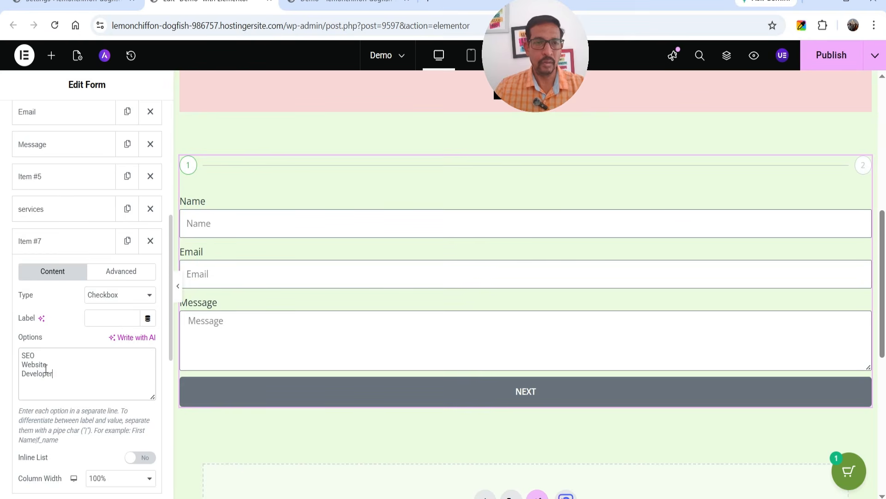
Step: Add a Date field labelled 'Date'
{"action": "left_click", "coordinate": [34, 236]}
{"action": "left_click", "coordinate": [98, 276]}
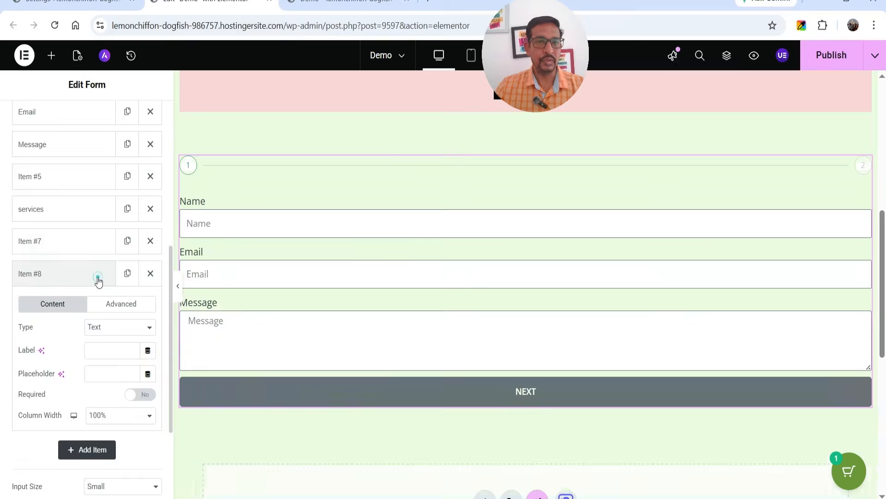
{"action": "left_click", "coordinate": [94, 326]}
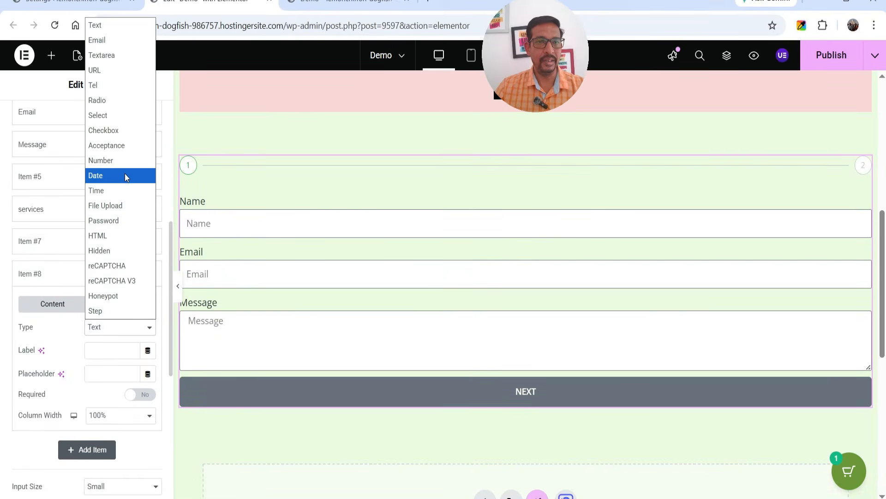
{"action": "left_click", "coordinate": [126, 177]}
{"action": "left_click", "coordinate": [110, 350]}
{"action": "type", "text": "Date"}
{"action": "left_click", "coordinate": [91, 372]}
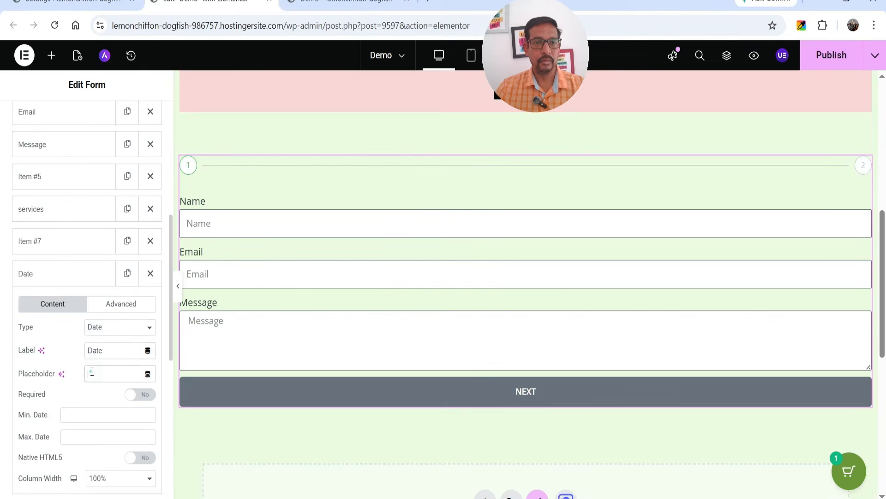
{"action": "left_click", "coordinate": [64, 275]}
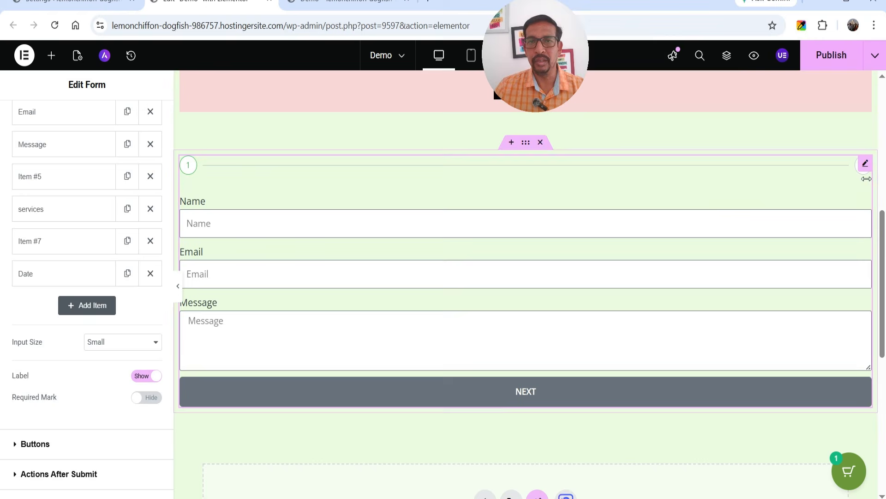
Step: Review the form's Buttons settings
{"action": "scroll", "coordinate": [74, 139], "scroll_direction": "up", "scroll_amount": 3}
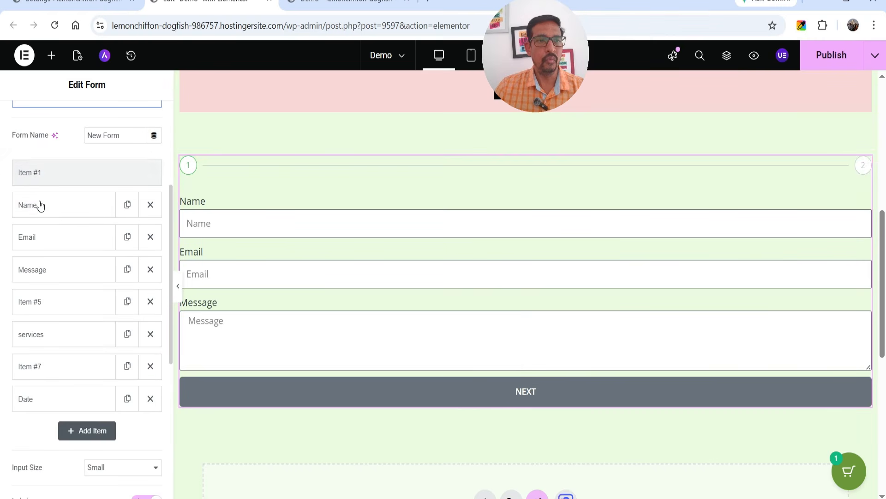
{"action": "scroll", "coordinate": [60, 258], "scroll_direction": "down", "scroll_amount": 1}
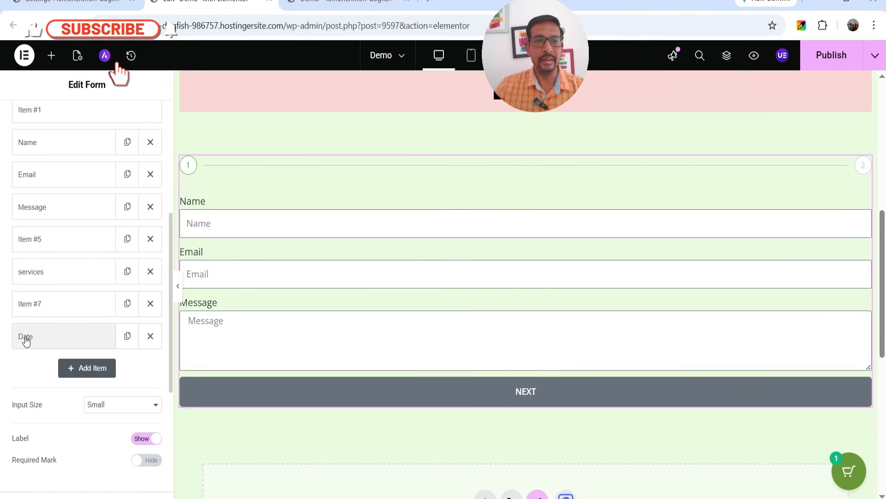
{"action": "scroll", "coordinate": [273, 272], "scroll_direction": "down", "scroll_amount": 4}
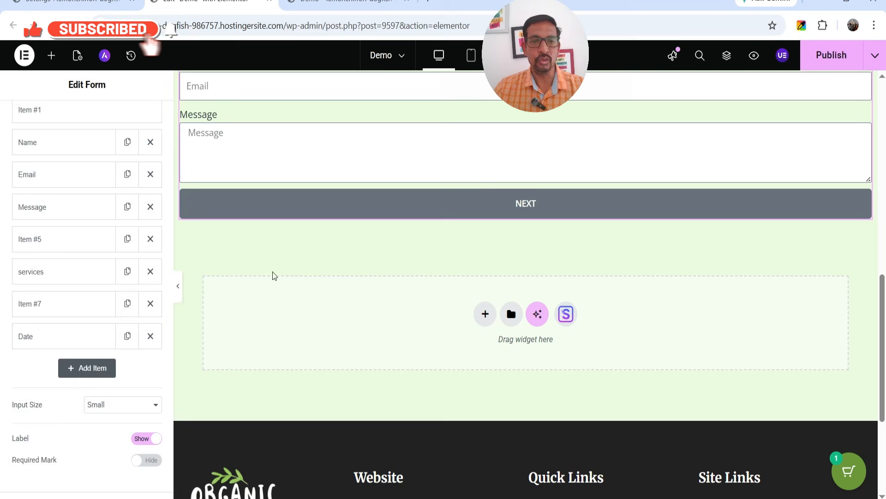
{"action": "scroll", "coordinate": [105, 294], "scroll_direction": "down", "scroll_amount": 5}
{"action": "left_click", "coordinate": [52, 262]}
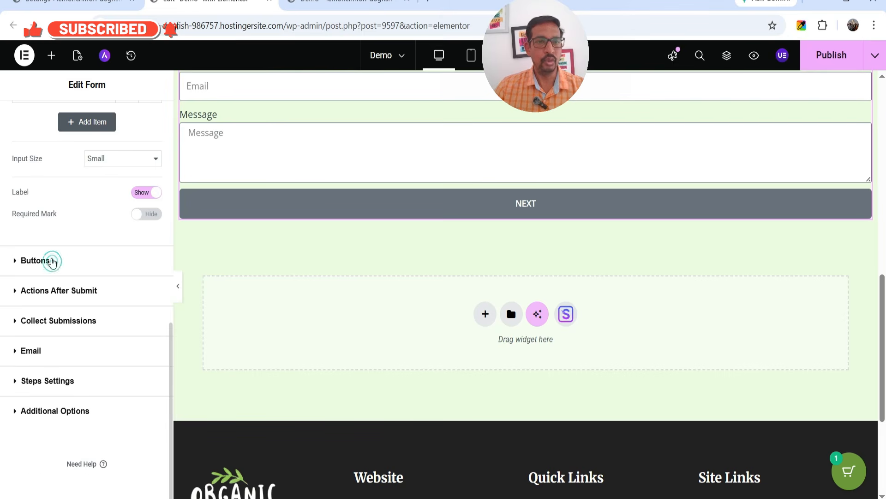
{"action": "left_click", "coordinate": [53, 191]}
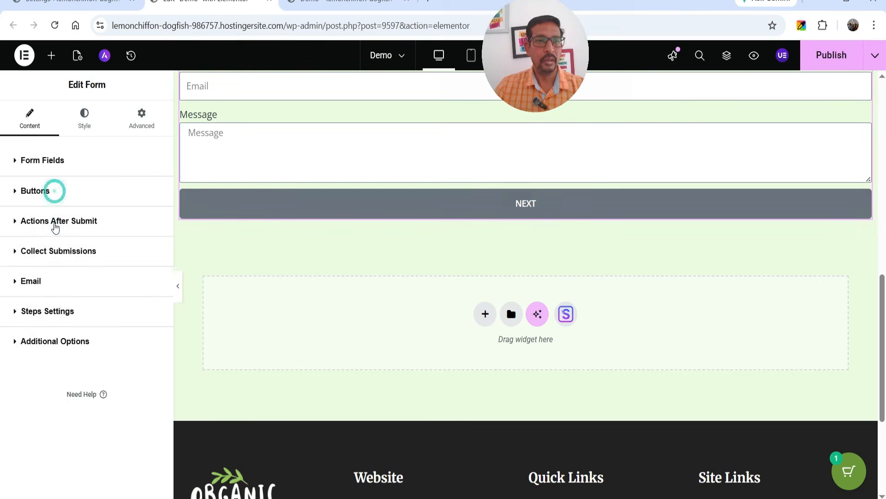
Step: Review the after-submit actions Collect Submissions and Email, then publish the page
{"action": "left_click", "coordinate": [54, 221]}
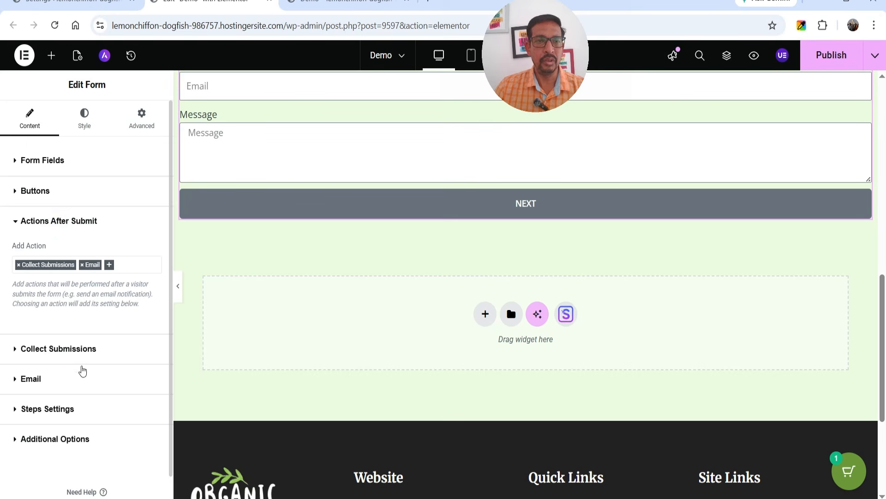
{"action": "left_click", "coordinate": [132, 266]}
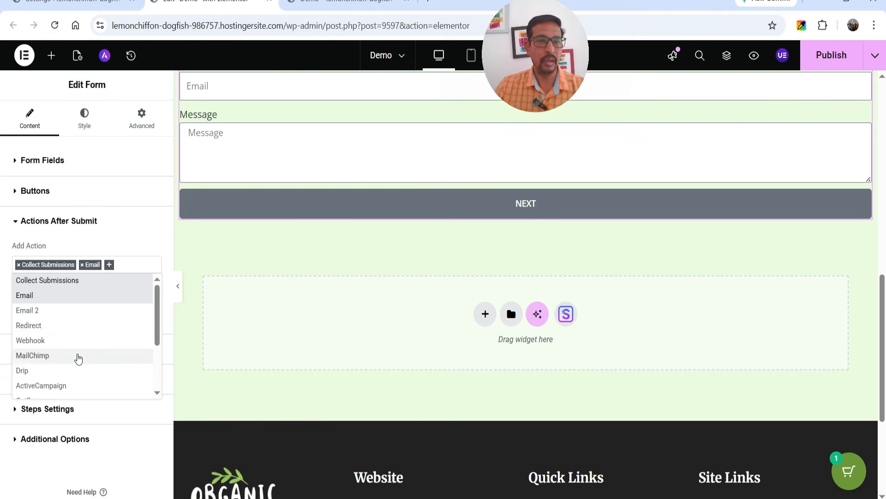
{"action": "scroll", "coordinate": [79, 355], "scroll_direction": "down", "scroll_amount": 3}
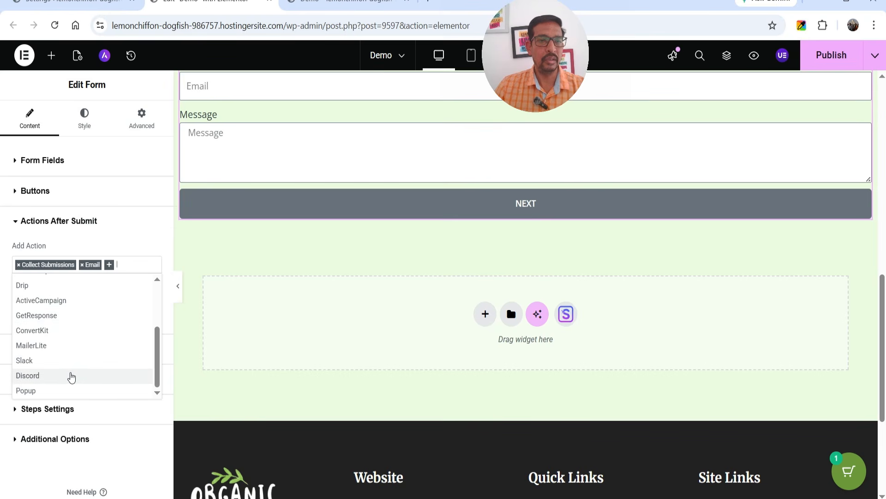
{"action": "scroll", "coordinate": [60, 378], "scroll_direction": "up", "scroll_amount": 3}
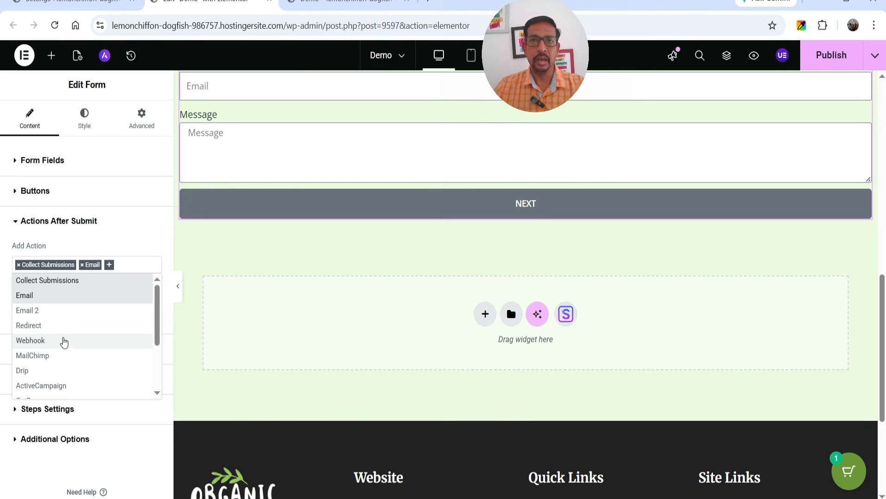
{"action": "left_click", "coordinate": [124, 237]}
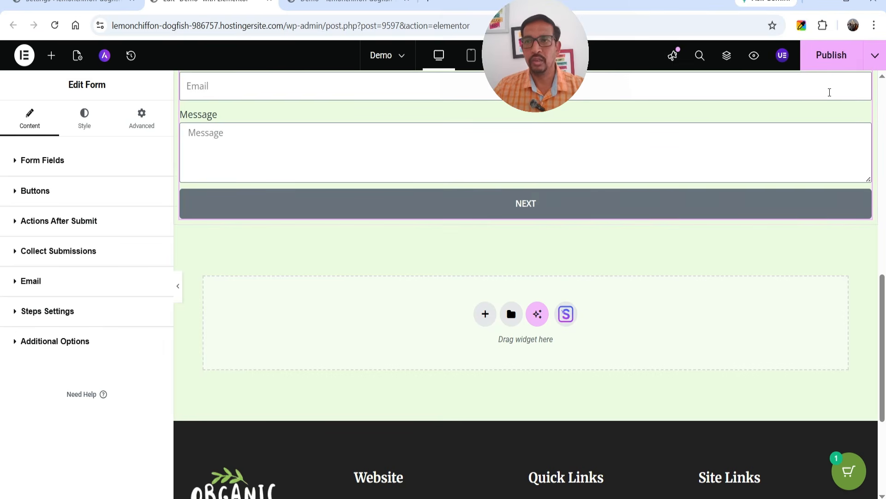
{"action": "left_click", "coordinate": [840, 59]}
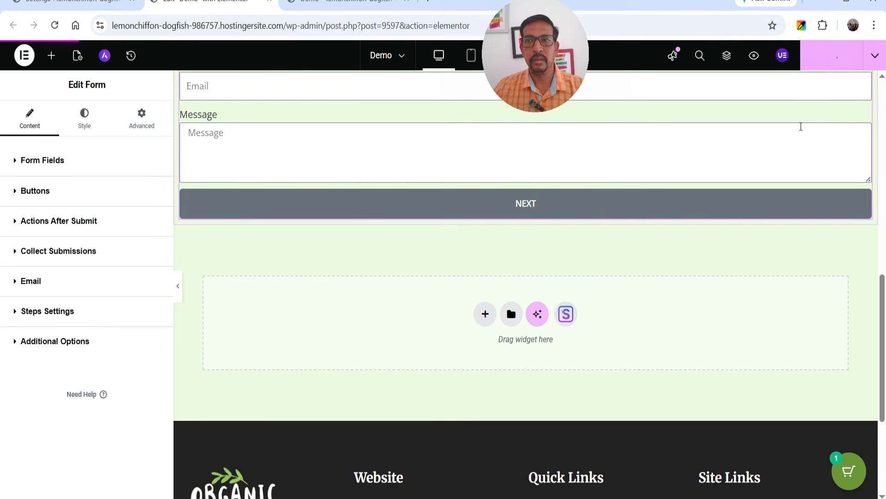
Step: Reload the live Demo page and scroll down to the multi-step form
{"action": "left_click", "coordinate": [331, 8]}
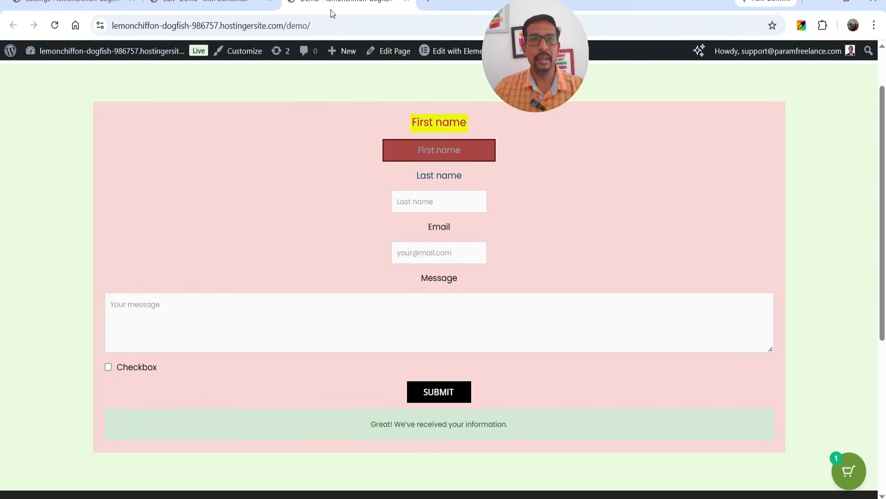
{"action": "left_click", "coordinate": [54, 24]}
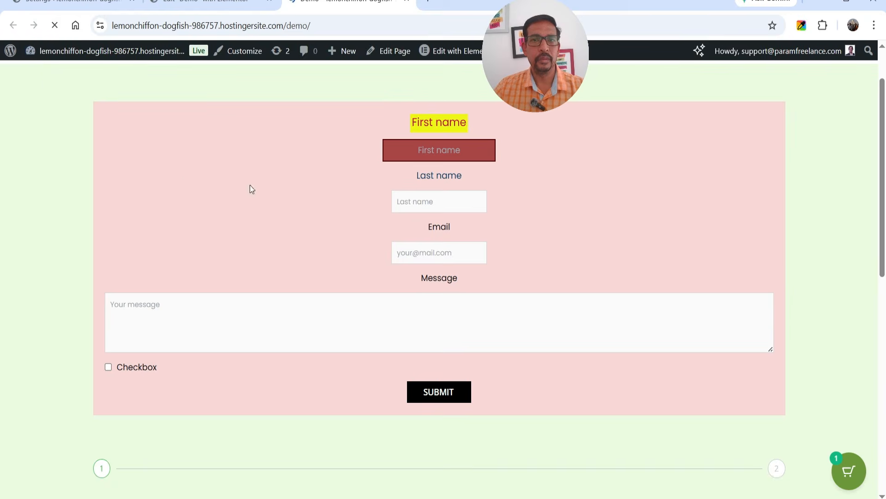
{"action": "scroll", "coordinate": [393, 166], "scroll_direction": "down", "scroll_amount": 5}
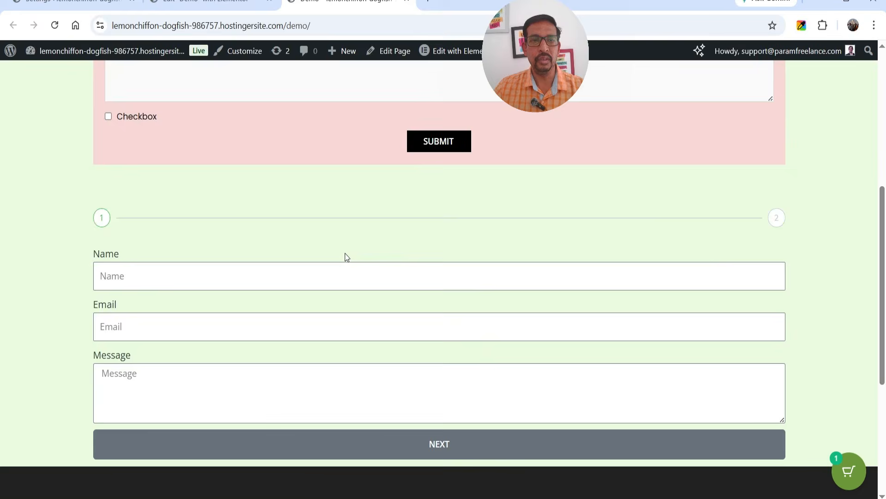
{"action": "scroll", "coordinate": [347, 257], "scroll_direction": "down", "scroll_amount": 3}
Step: Fill the first form step with a test name, an email and the message 'testing form', then advance
{"action": "left_click", "coordinate": [206, 146]}
{"action": "left_click", "coordinate": [200, 186]}
{"action": "left_click", "coordinate": [173, 203]}
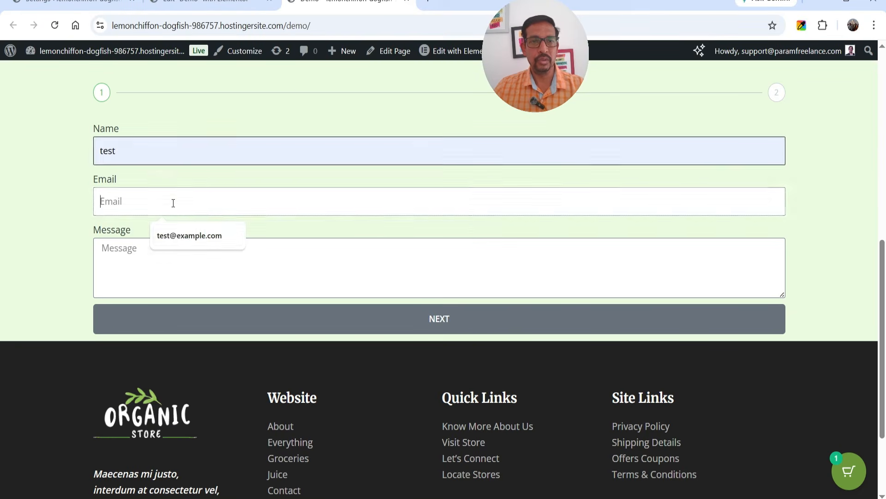
{"action": "left_click", "coordinate": [189, 235]}
{"action": "left_click", "coordinate": [158, 270]}
{"action": "type", "text": "testing form"}
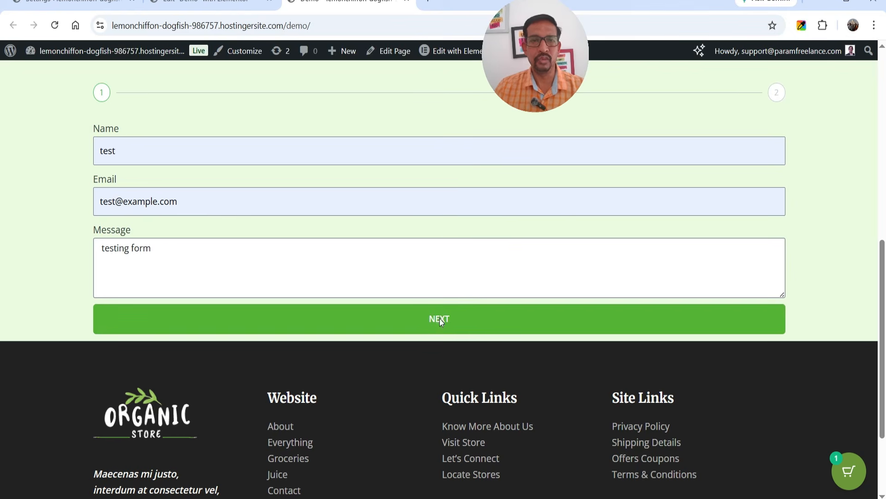
{"action": "left_click", "coordinate": [440, 319]}
Step: Choose the Seo service, tick SEO, pick the 16th as the date, and send
{"action": "left_click", "coordinate": [176, 154]}
{"action": "left_click", "coordinate": [182, 187]}
{"action": "left_click", "coordinate": [108, 176]}
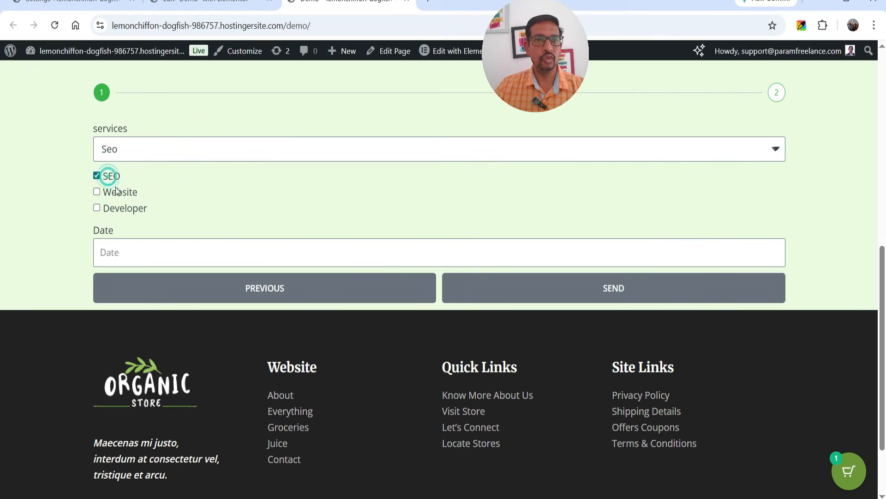
{"action": "left_click", "coordinate": [138, 251]}
{"action": "left_click", "coordinate": [206, 378]}
{"action": "left_click", "coordinate": [614, 296]}
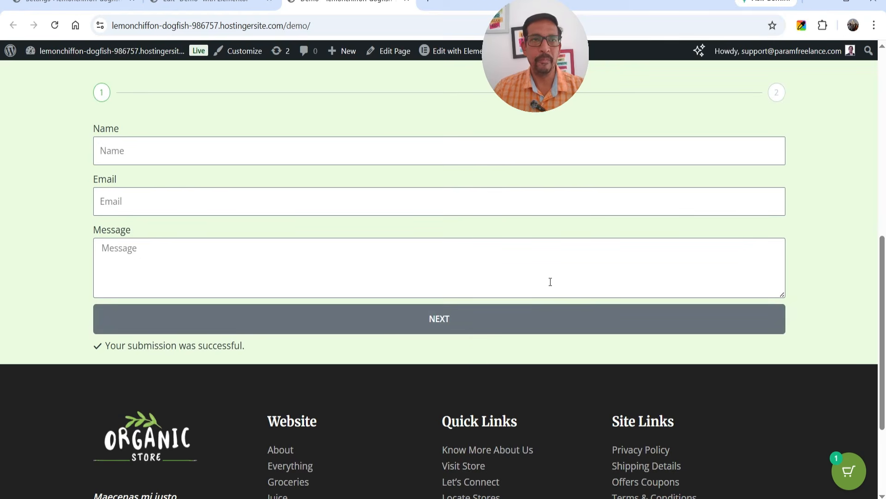
{"action": "scroll", "coordinate": [791, 263], "scroll_direction": "up", "scroll_amount": 10}
{"action": "scroll", "coordinate": [791, 263], "scroll_direction": "down", "scroll_amount": 2}
{"action": "scroll", "coordinate": [791, 264], "scroll_direction": "up", "scroll_amount": 2}
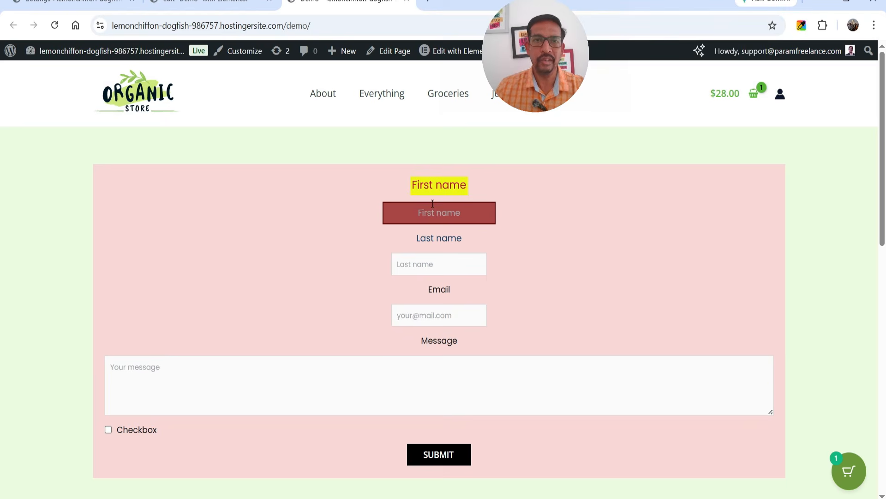
{"action": "scroll", "coordinate": [546, 245], "scroll_direction": "down", "scroll_amount": 1}
{"action": "scroll", "coordinate": [595, 265], "scroll_direction": "up", "scroll_amount": 3}
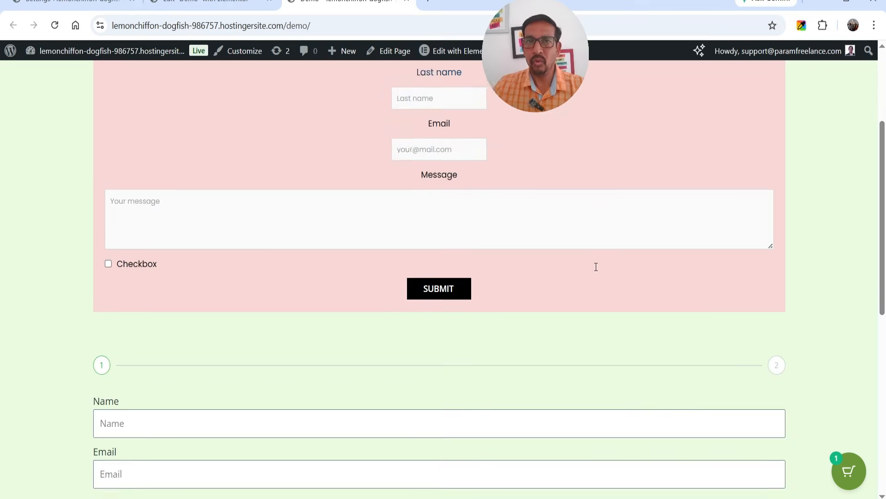
{"action": "scroll", "coordinate": [598, 272], "scroll_direction": "down", "scroll_amount": 4}
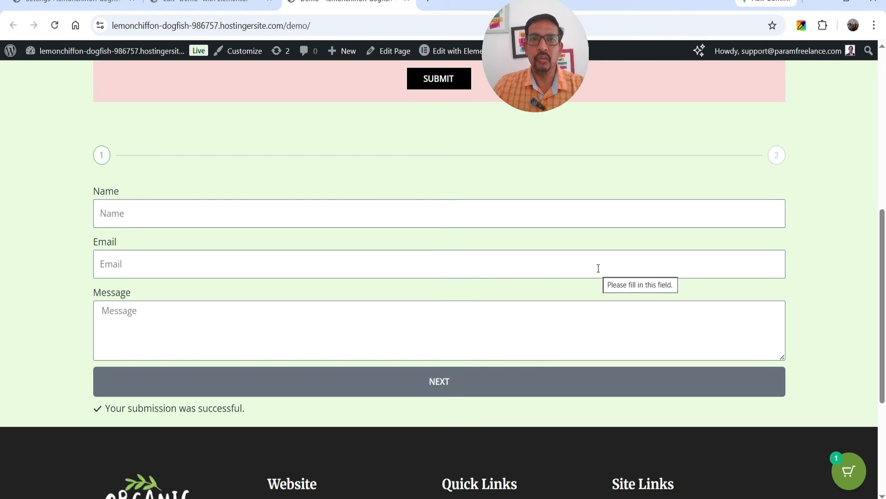
{"action": "scroll", "coordinate": [683, 270], "scroll_direction": "up", "scroll_amount": 8}
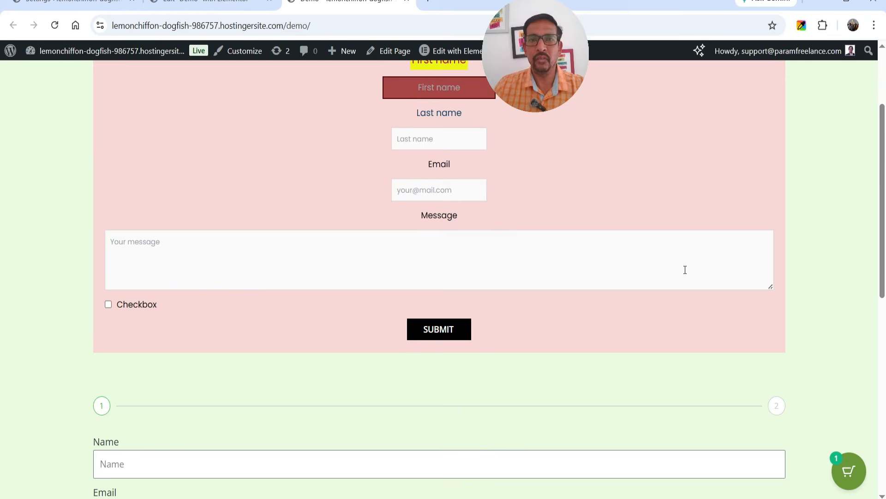